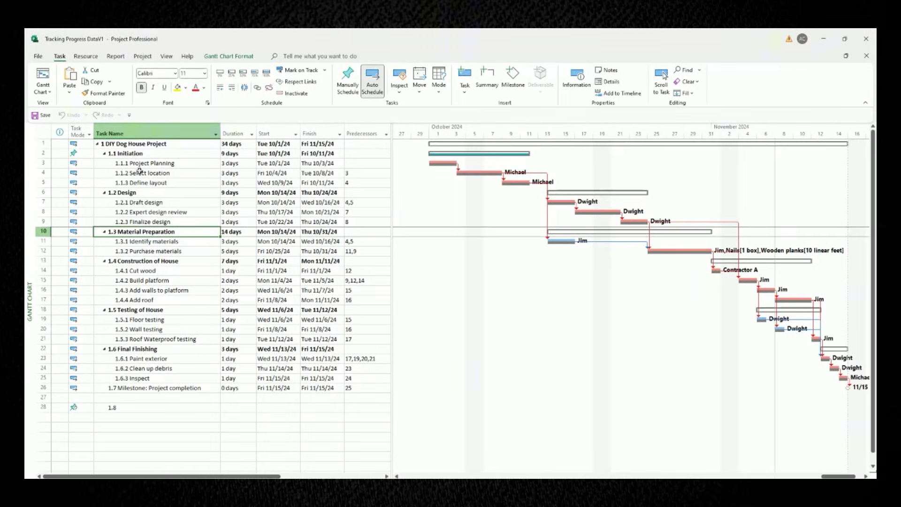
Step: Select the project and early task rows, browsing the table and view lists without changing them
left_click_drag(135, 145, 328, 146)
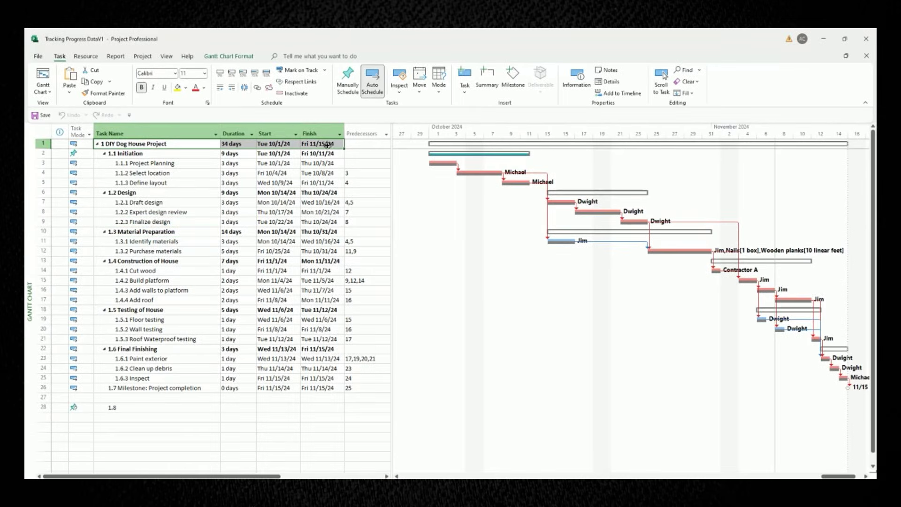
left_click(154, 156)
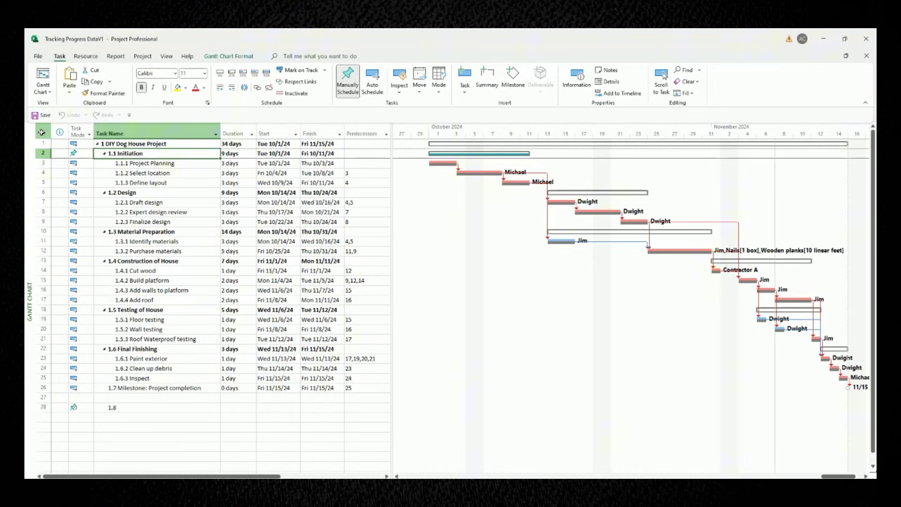
left_click(155, 201)
left_click(42, 131)
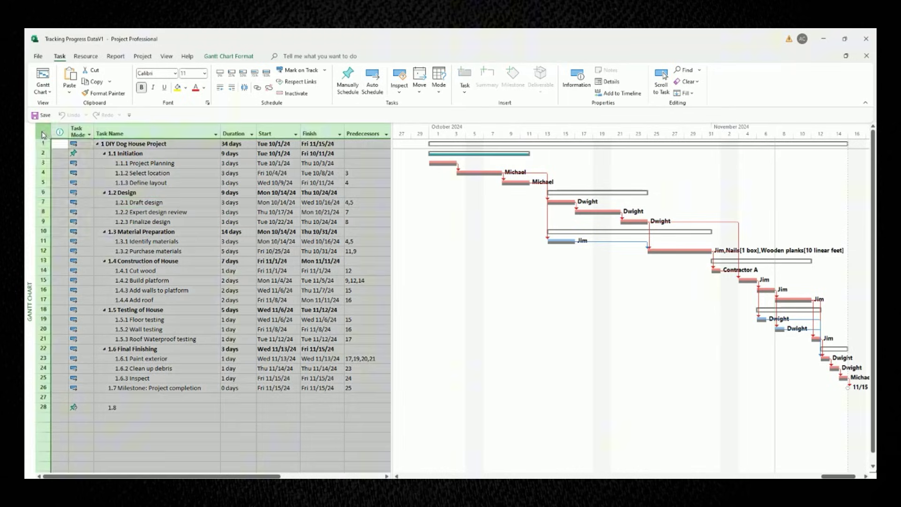
right_click(42, 132)
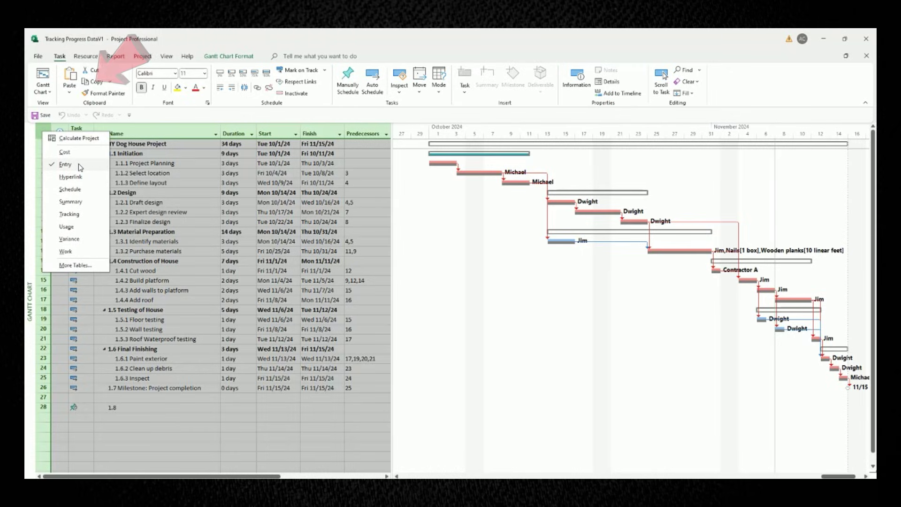
left_click(212, 274)
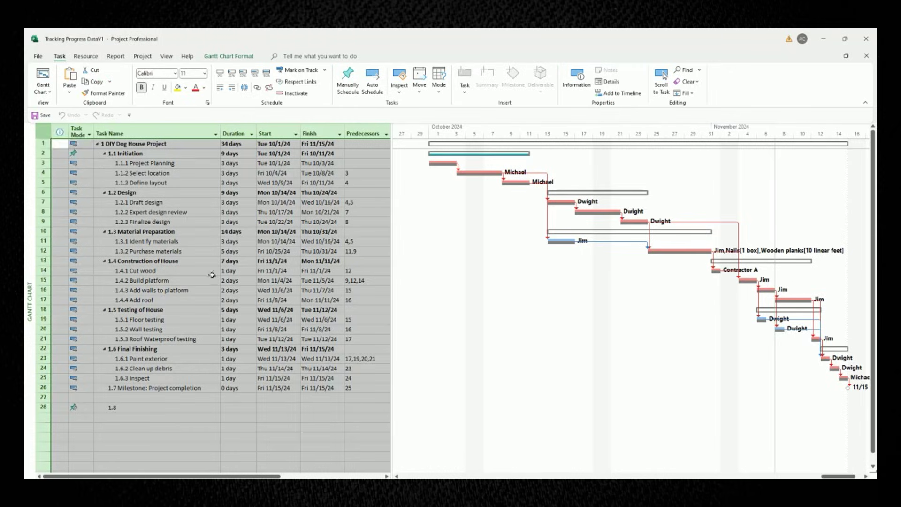
left_click(212, 275)
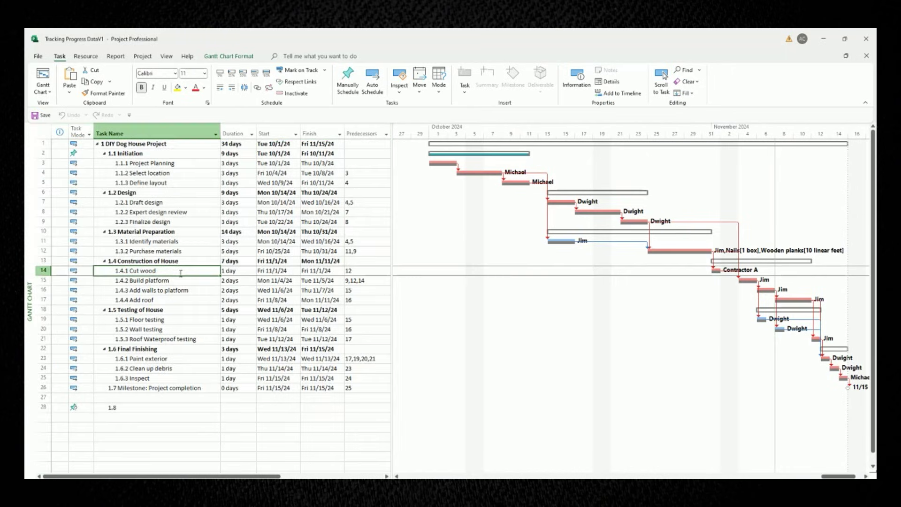
right_click(31, 263)
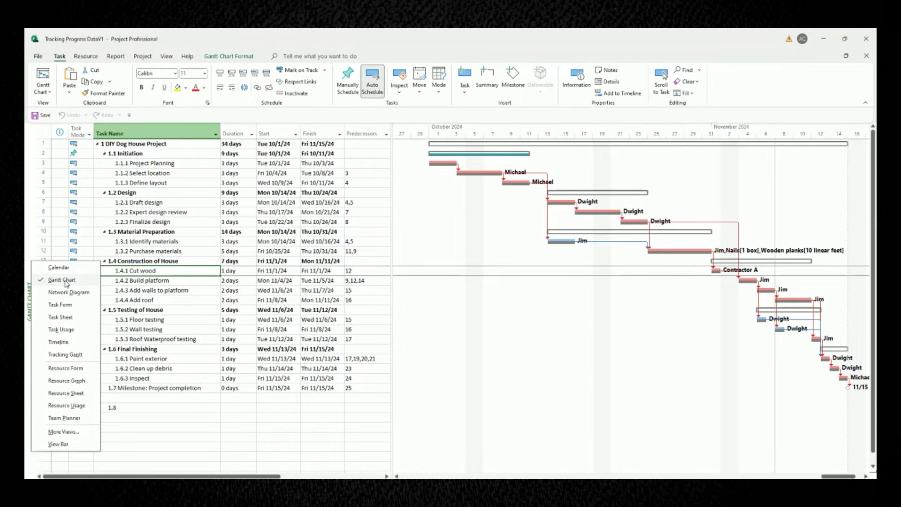
left_click(194, 300)
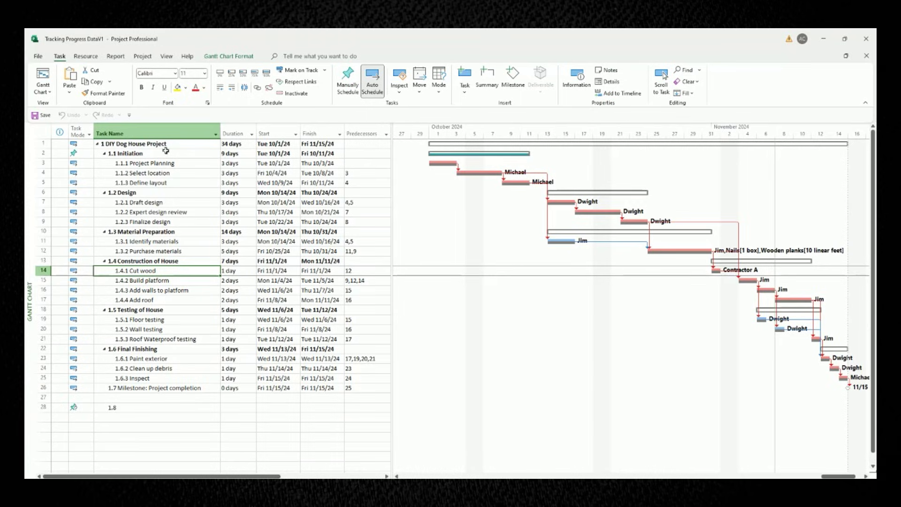
Step: Select Initiation and Testing task ranges, plus start dates and durations in the grid
left_click_drag(137, 154, 154, 271)
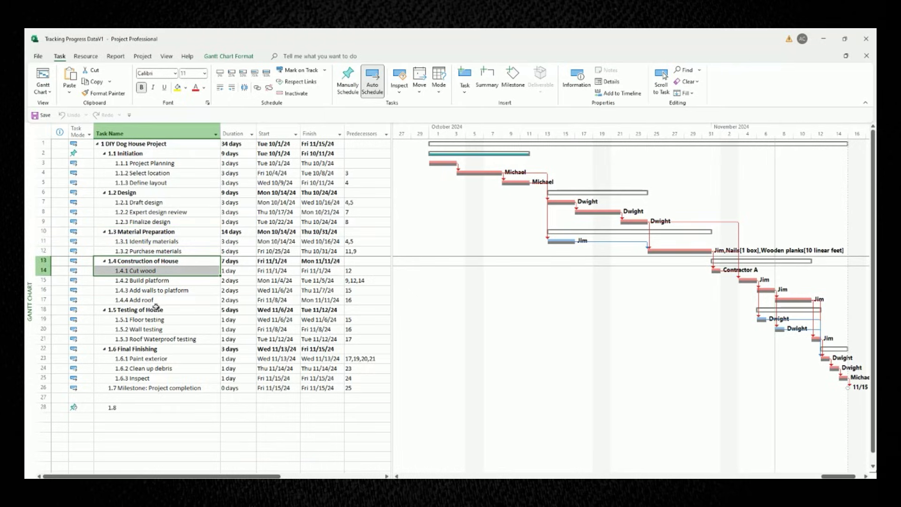
left_click_drag(156, 309, 151, 391)
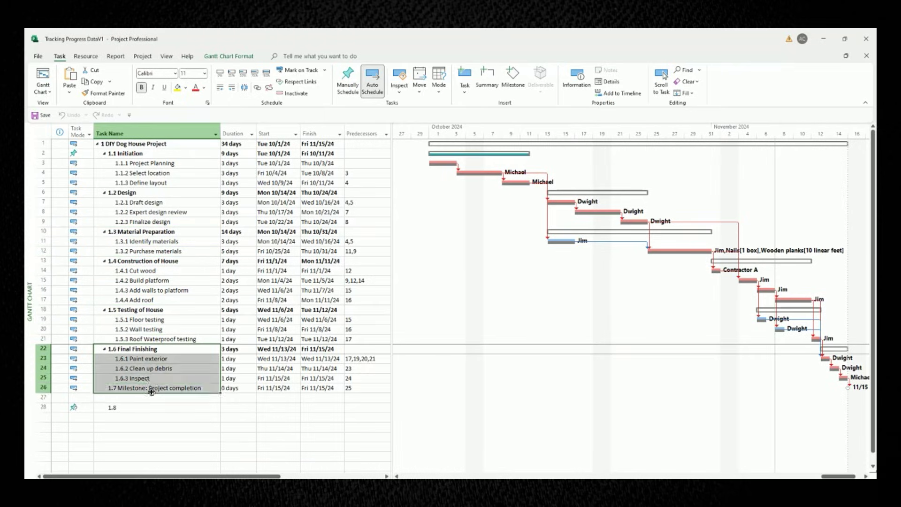
left_click(170, 280)
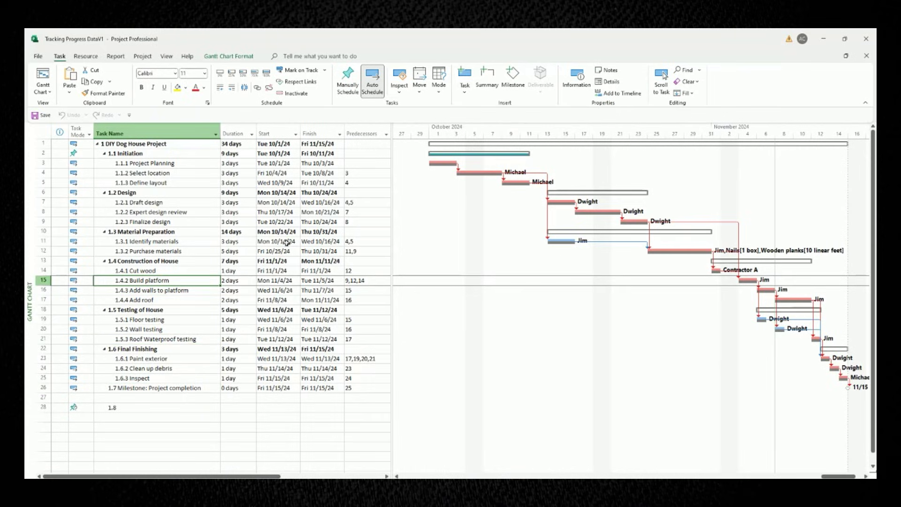
left_click(277, 202)
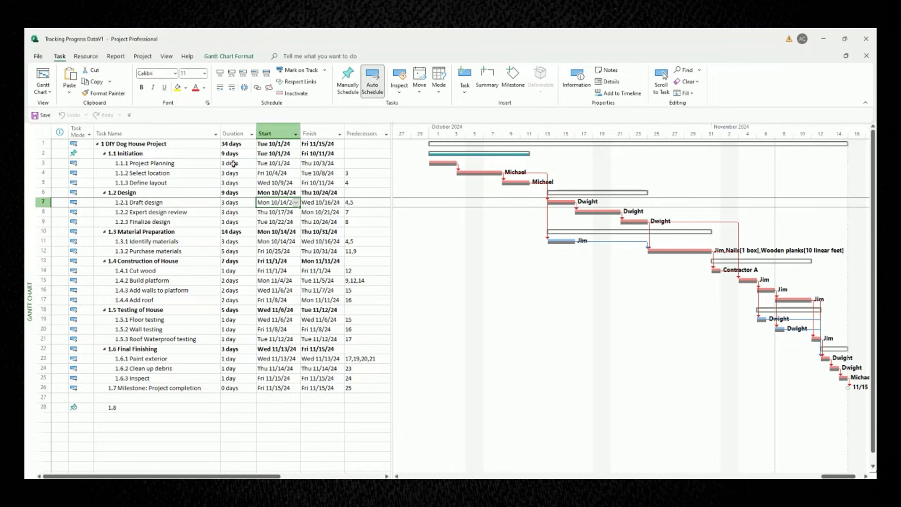
left_click_drag(233, 164, 235, 194)
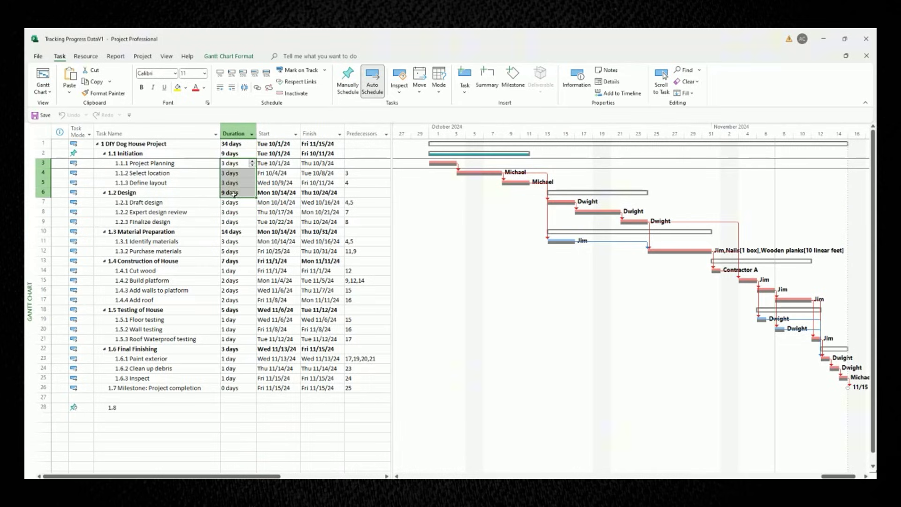
left_click_drag(172, 168, 198, 181)
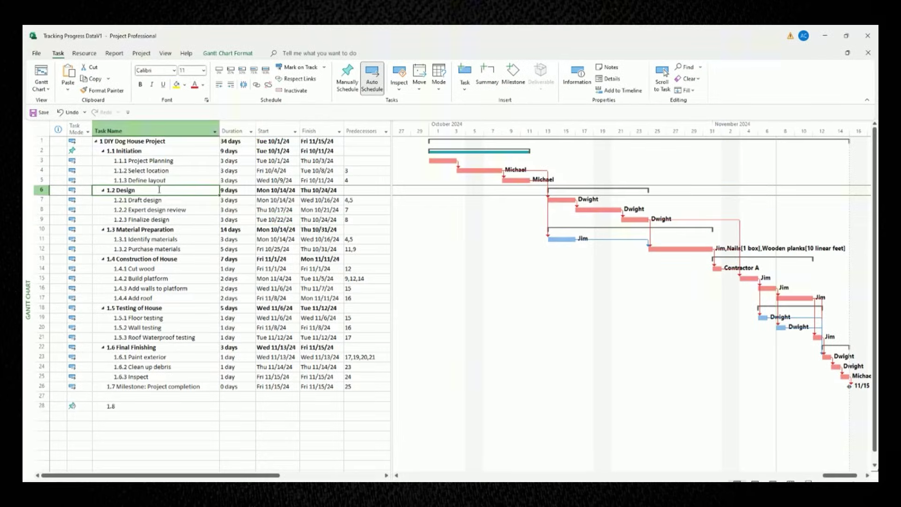
Step: Save the main Baseline for the entire project through Set Baseline
left_click(190, 171)
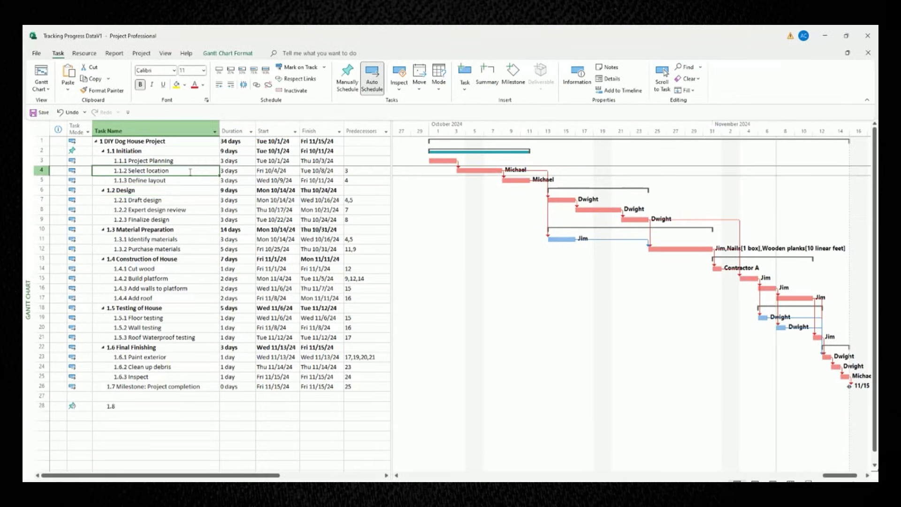
left_click(141, 54)
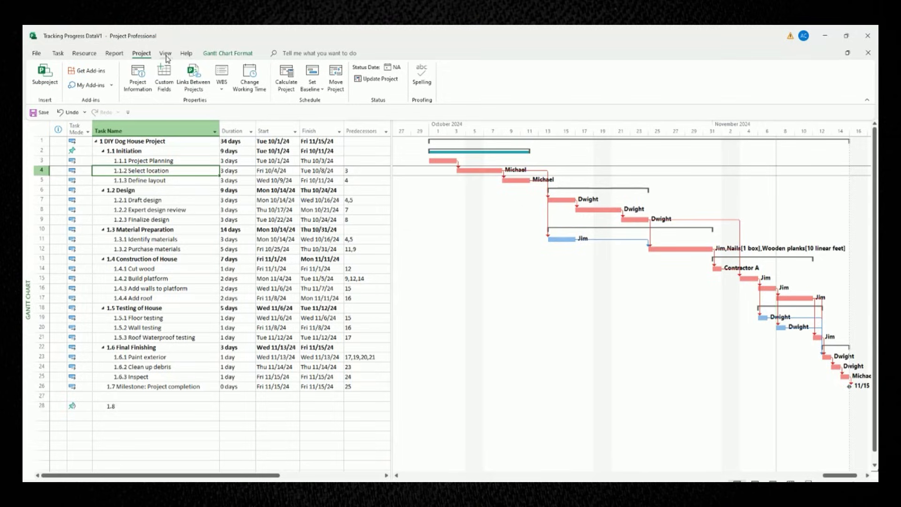
left_click(323, 90)
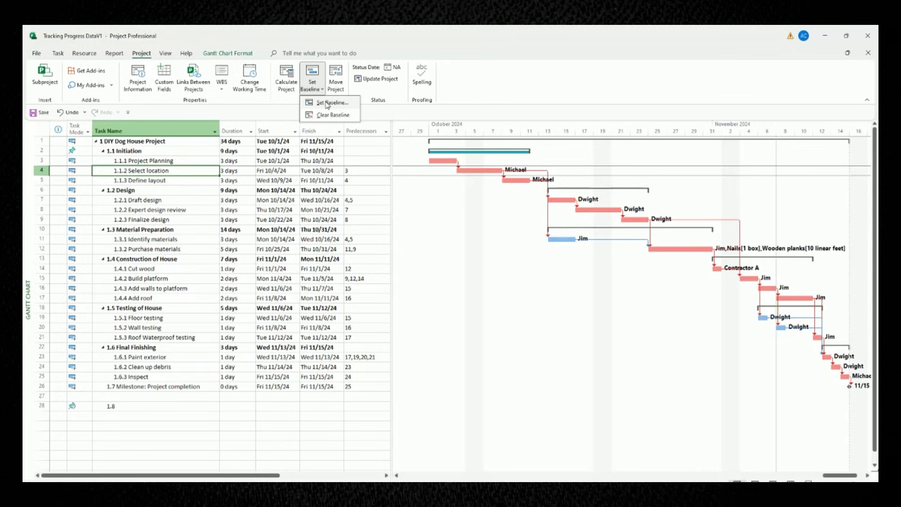
left_click(327, 103)
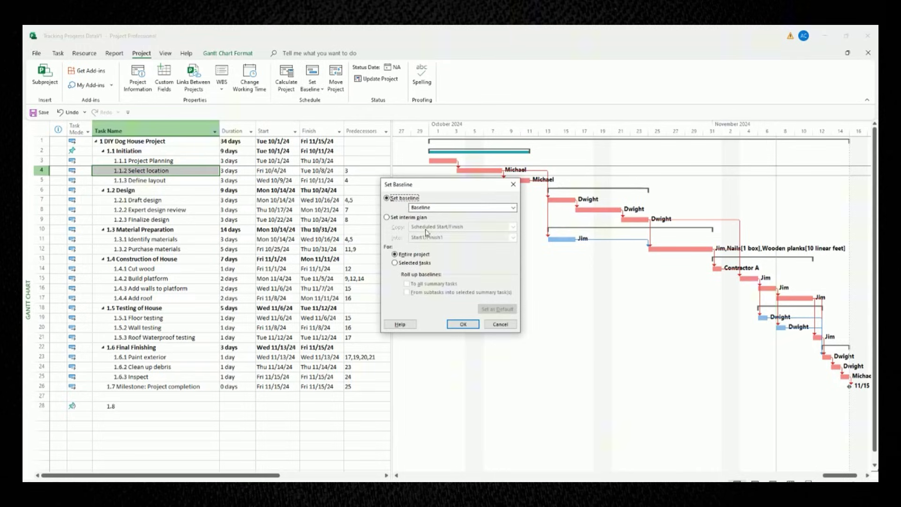
left_click(473, 208)
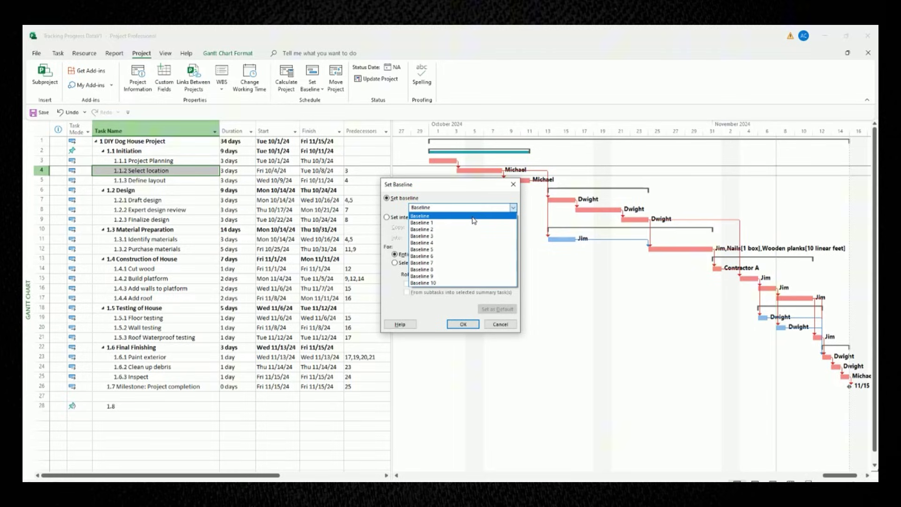
left_click(473, 217)
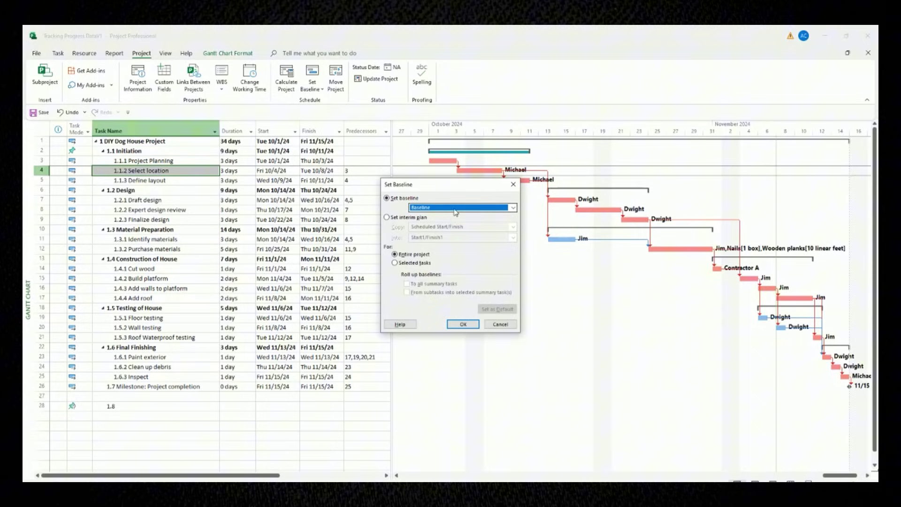
left_click(408, 256)
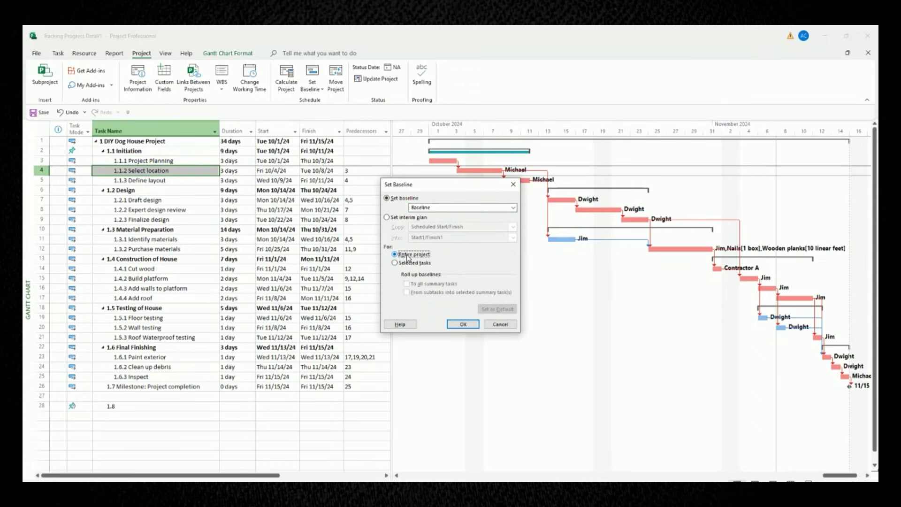
left_click(467, 326)
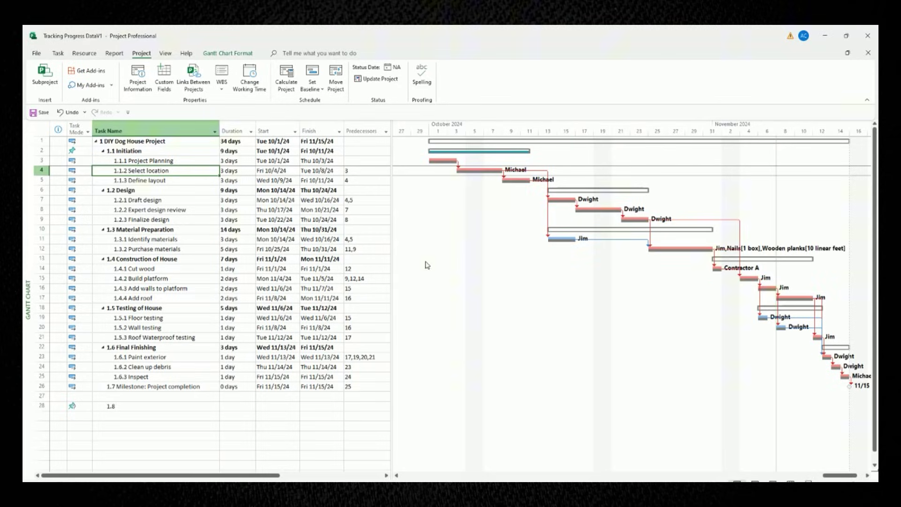
left_click(240, 54)
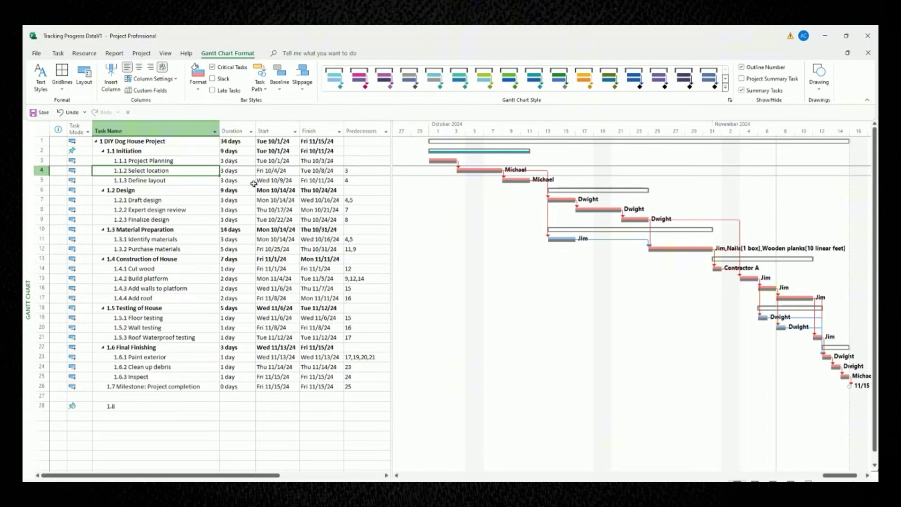
left_click(280, 88)
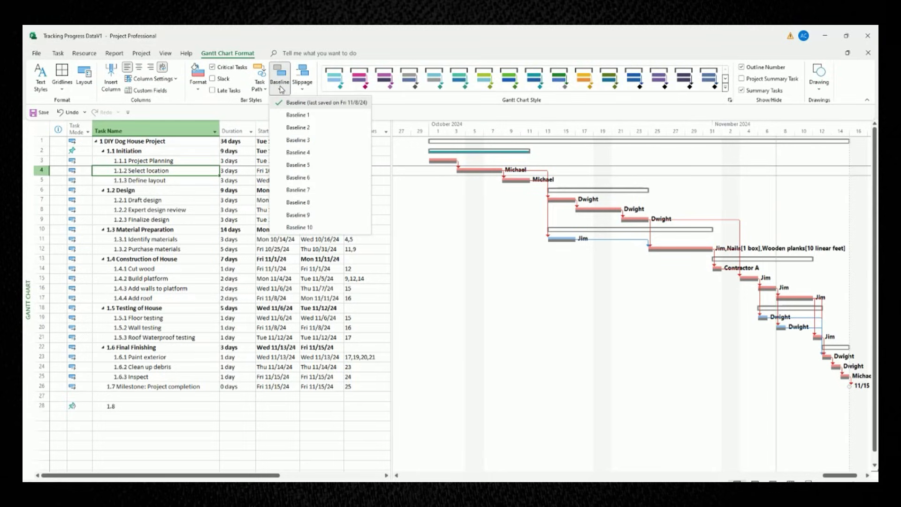
left_click(331, 104)
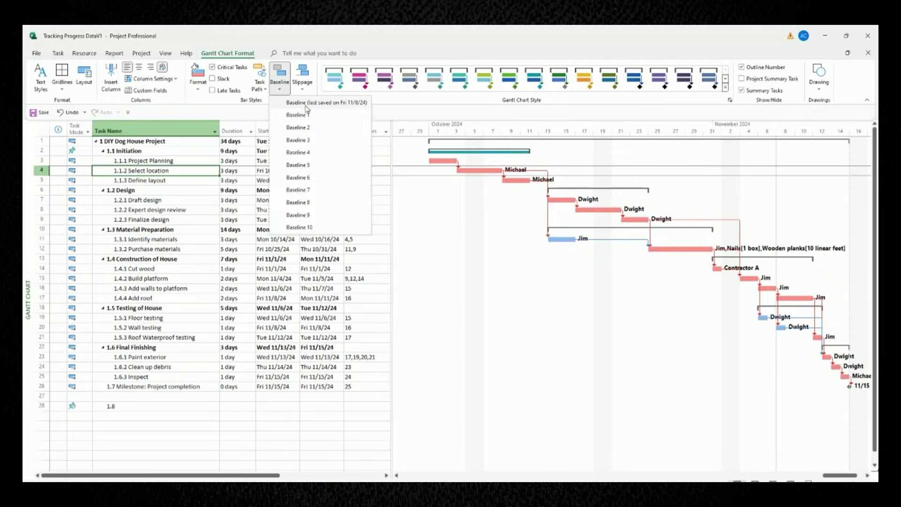
left_click(322, 107)
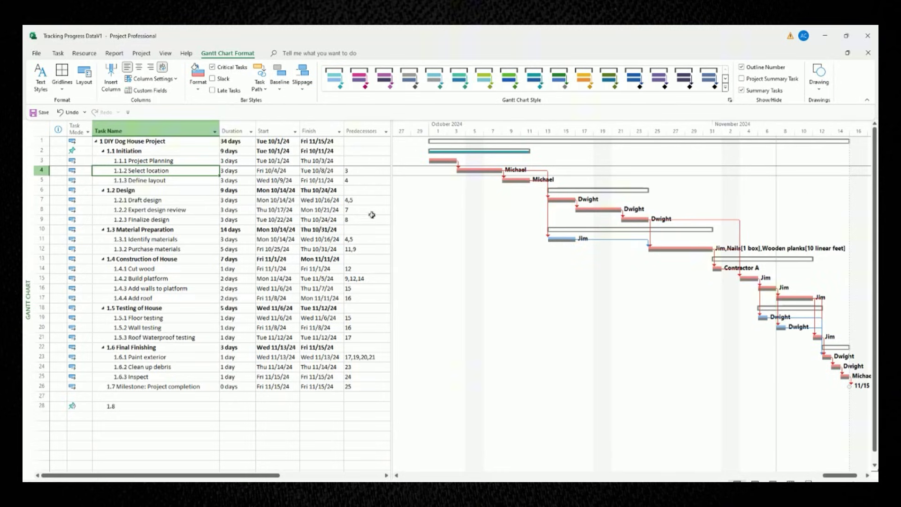
left_click(369, 191)
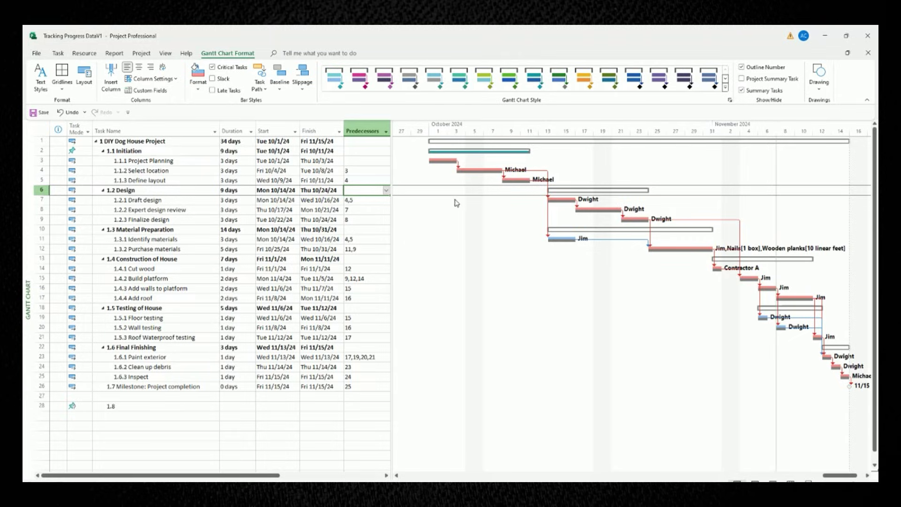
left_click(622, 232)
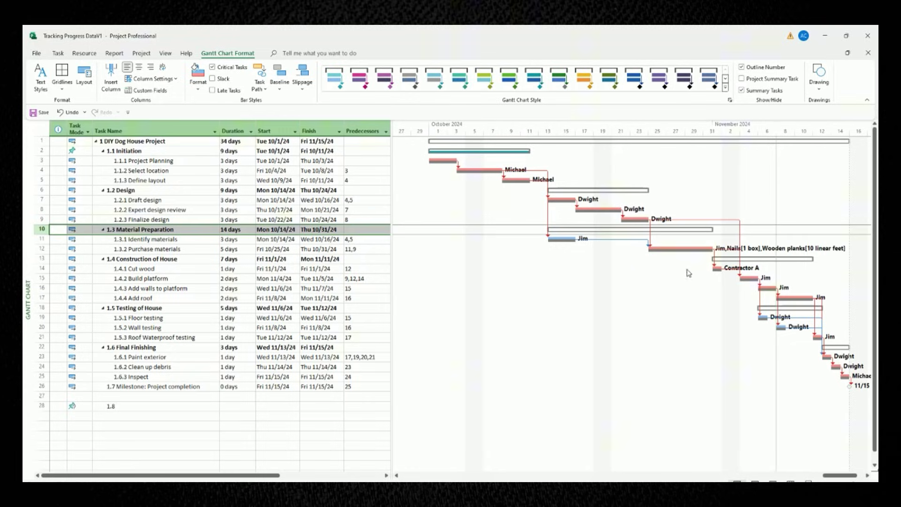
left_click(328, 252)
Step: Select the 1.1 Initiation task and the start date of 1.3.2 Purchase materials
left_click(164, 151)
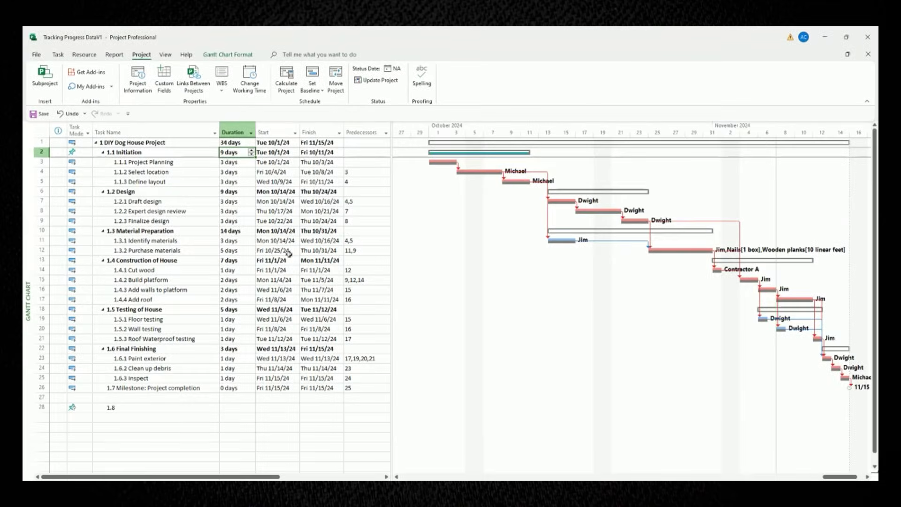
left_click(290, 251)
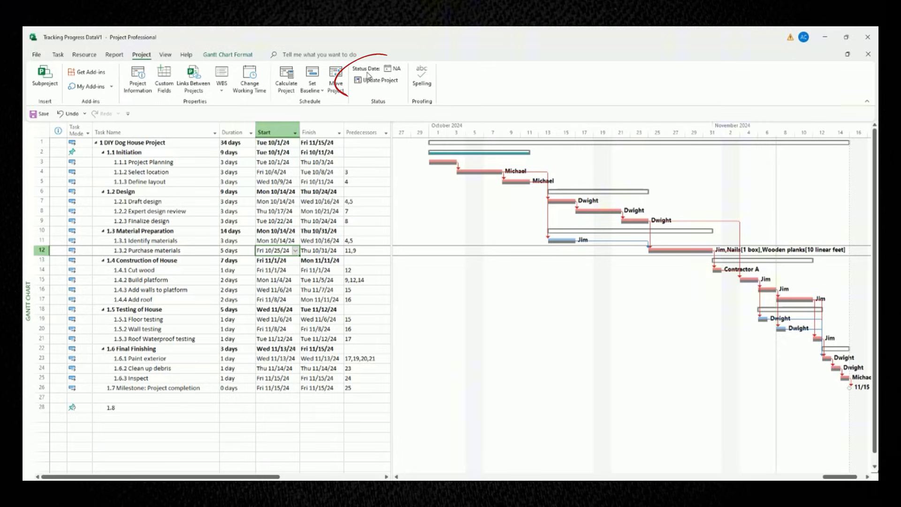
Step: Set the project status date to October 11, 2024 (10/11/24)
left_click(397, 69)
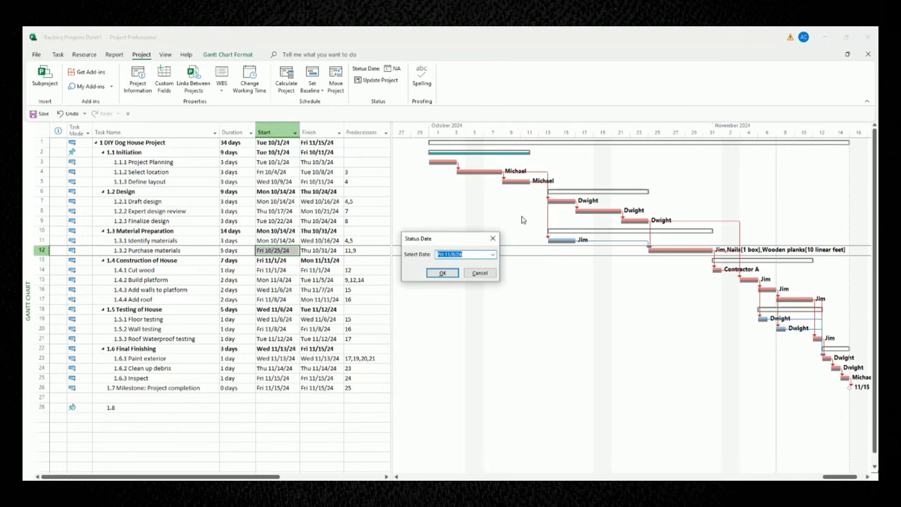
left_click(493, 254)
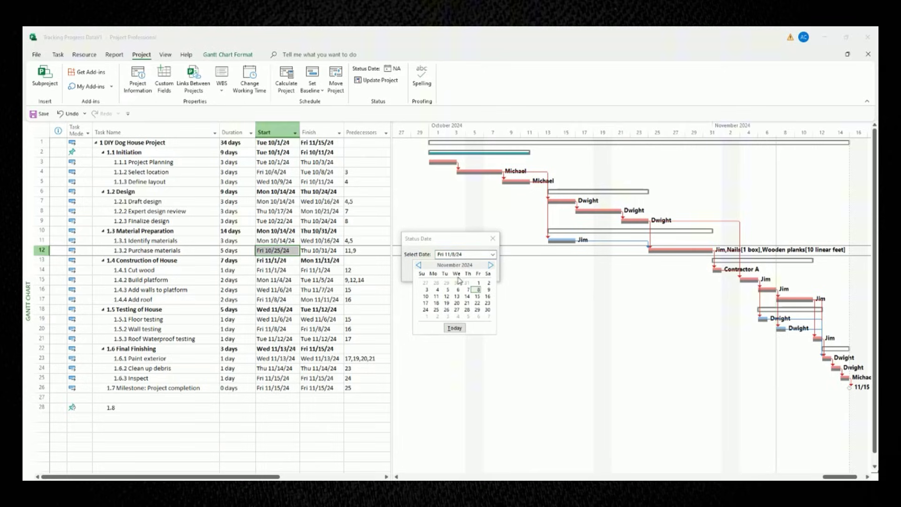
left_click(420, 265)
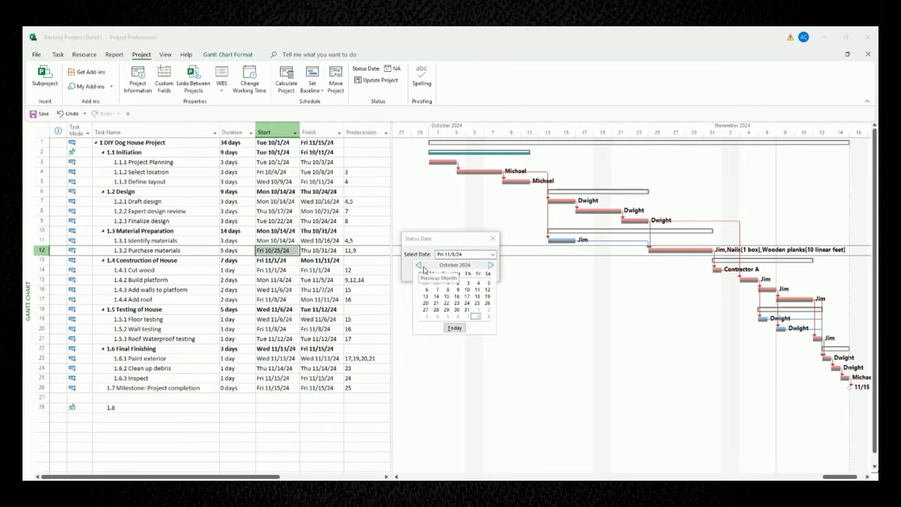
left_click(478, 290)
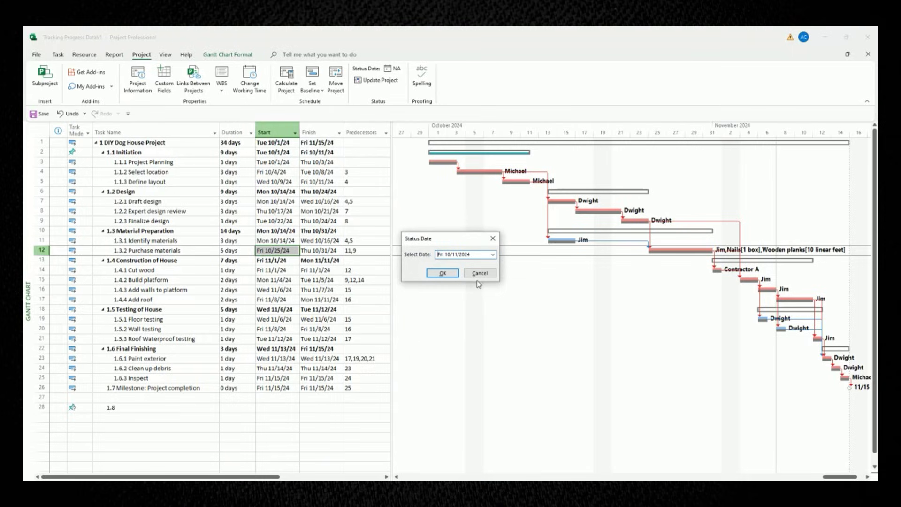
left_click(448, 274)
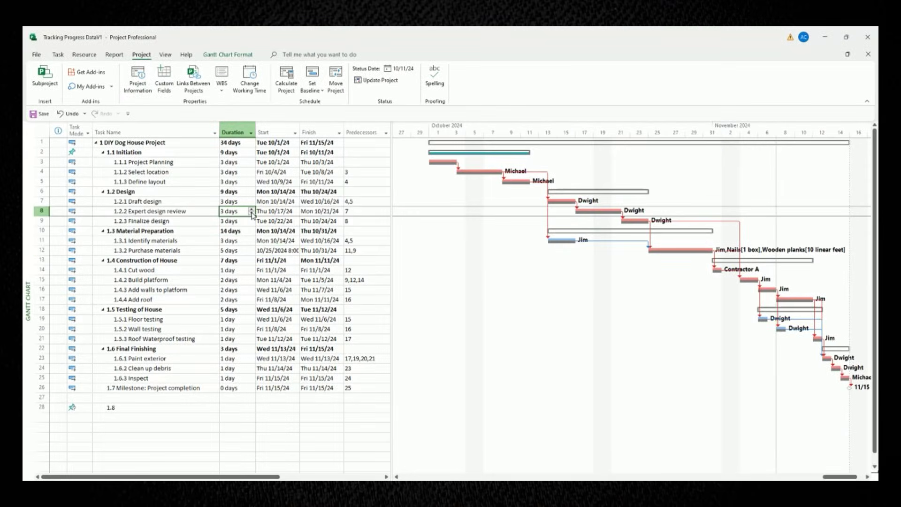
Step: Format the Status Date gridline as a solid red line on the Gantt chart
right_click(682, 165)
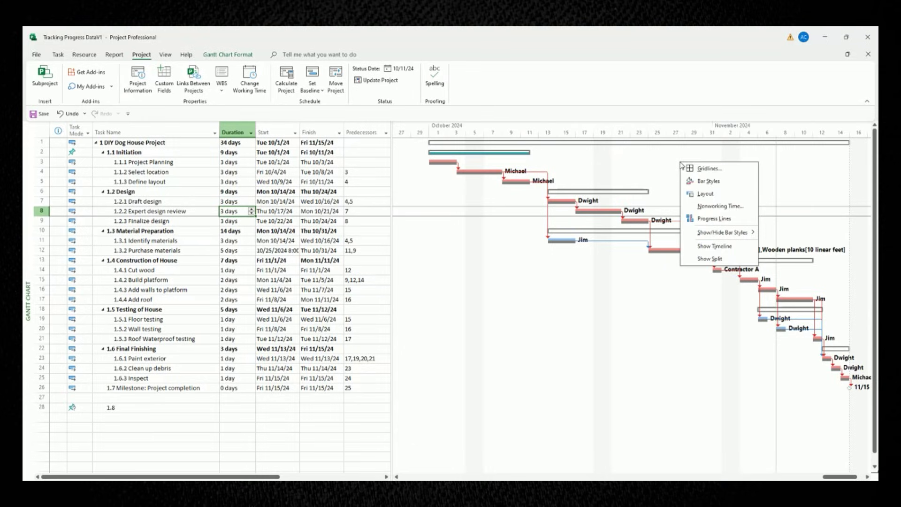
left_click(709, 169)
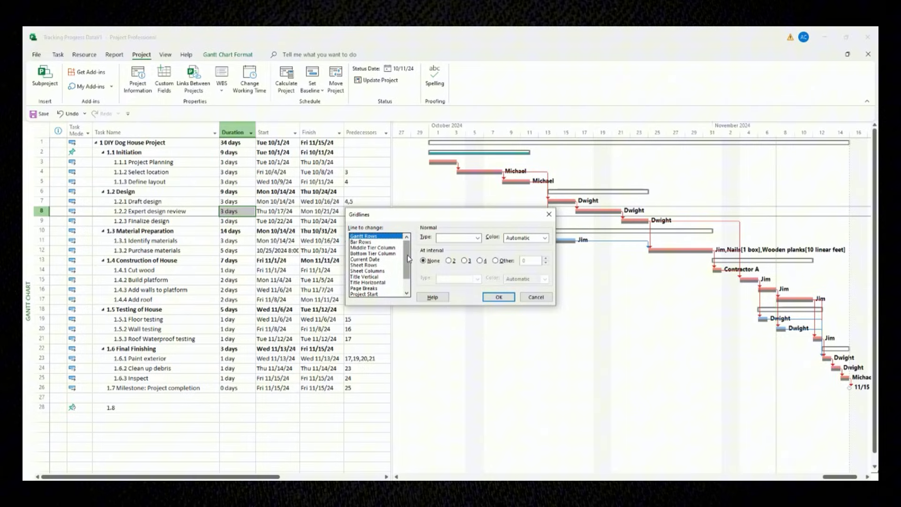
scroll(402, 256, "down", 1)
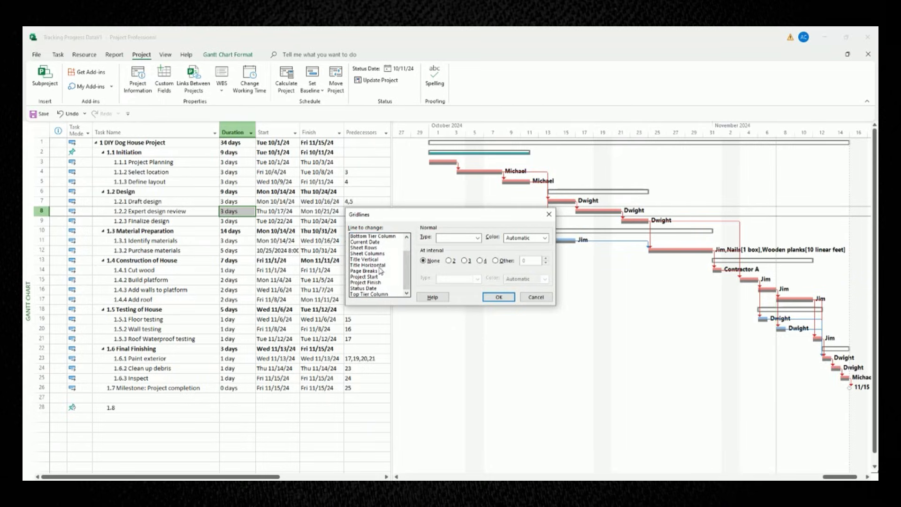
left_click(376, 288)
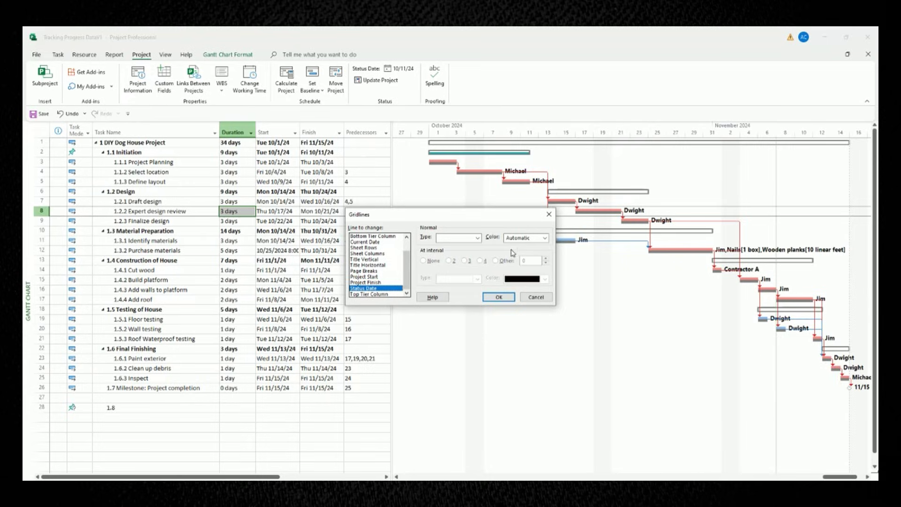
left_click(526, 238)
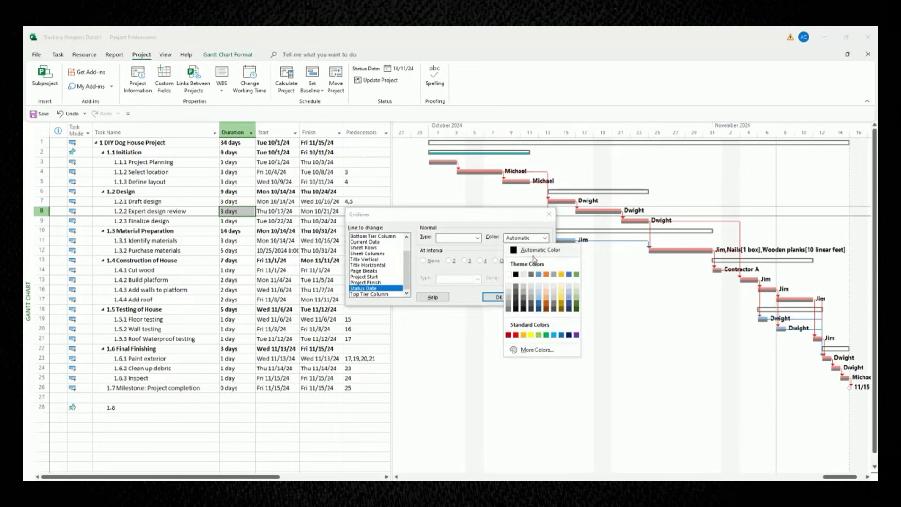
left_click(516, 335)
left_click(477, 238)
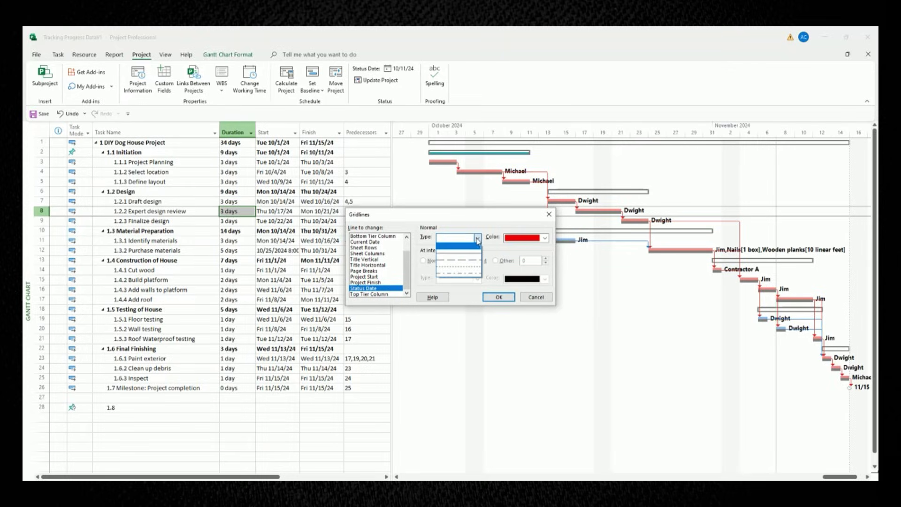
left_click(463, 256)
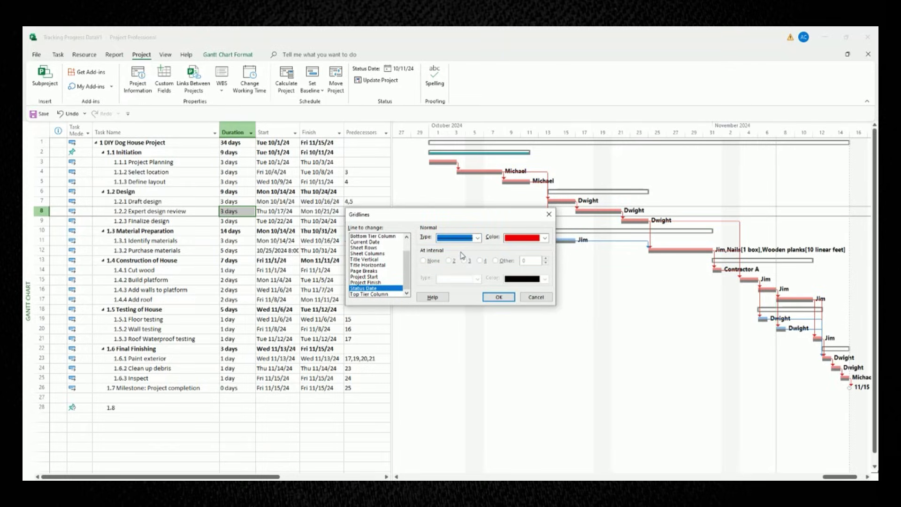
left_click(499, 297)
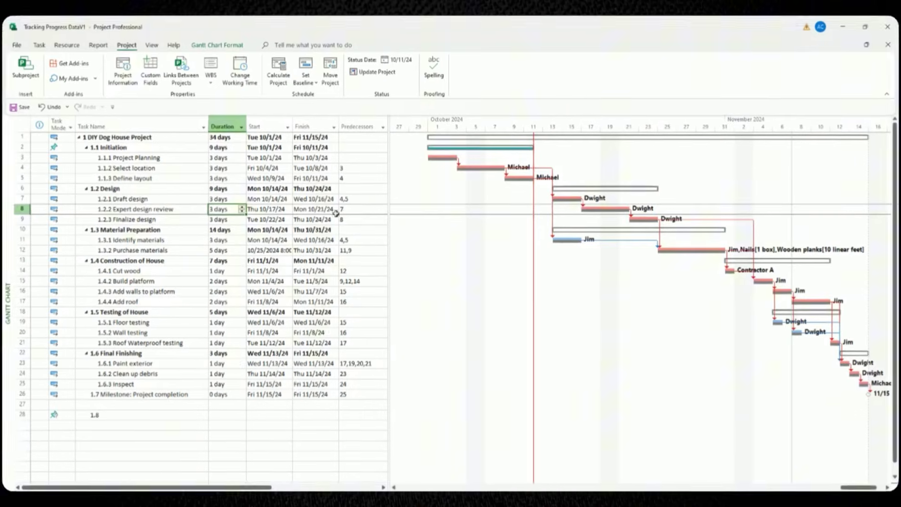
left_click(309, 209)
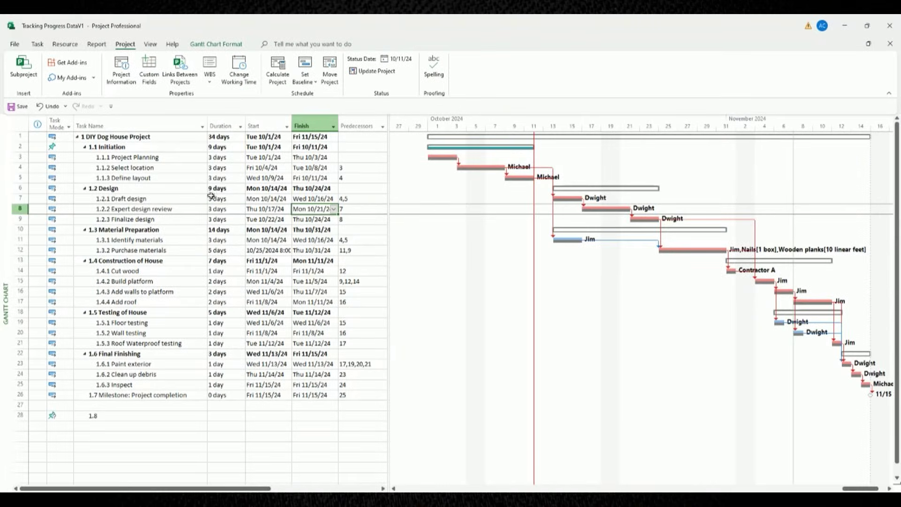
right_click(16, 122)
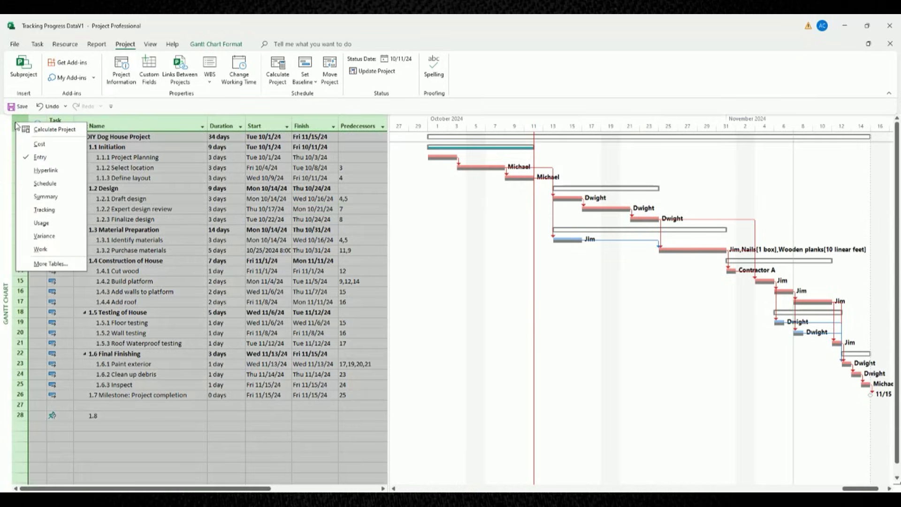
Step: Switch the sheet to the Tracking table and widen the Task Name column
left_click(44, 209)
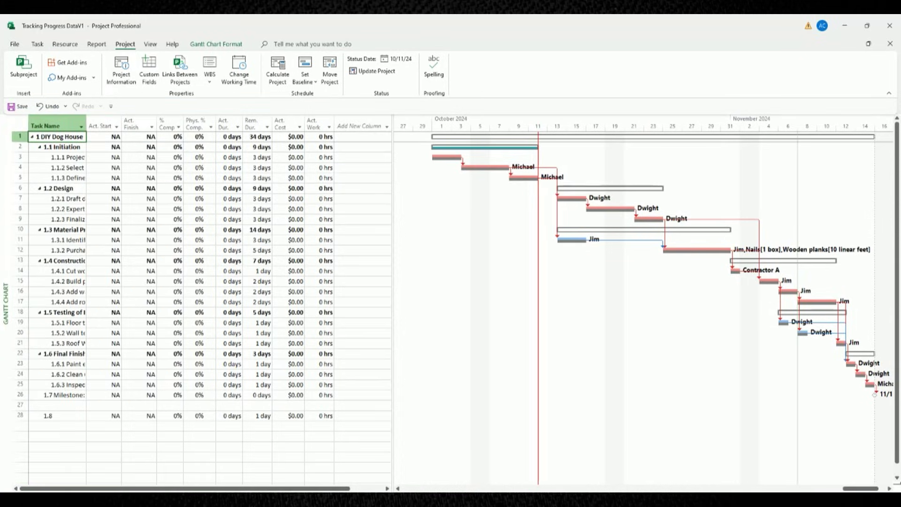
left_click(85, 199)
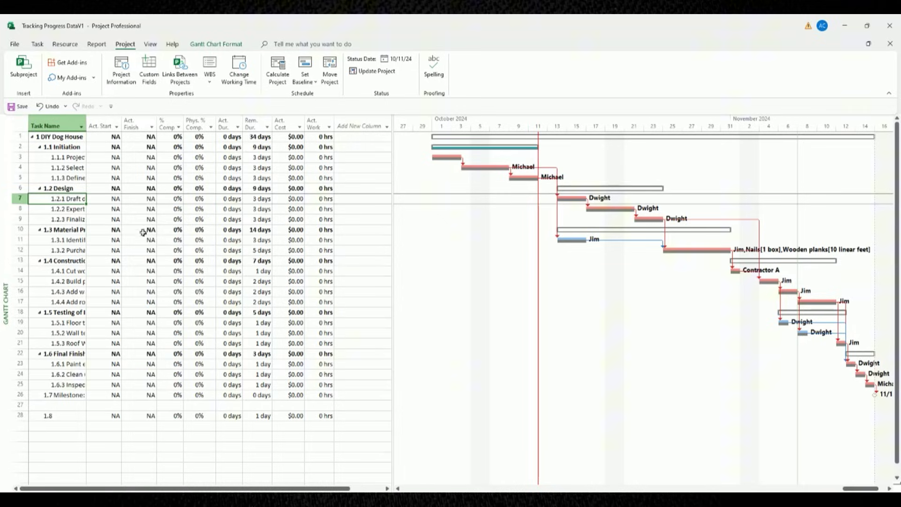
left_click(140, 188)
left_click_drag(86, 125, 129, 123)
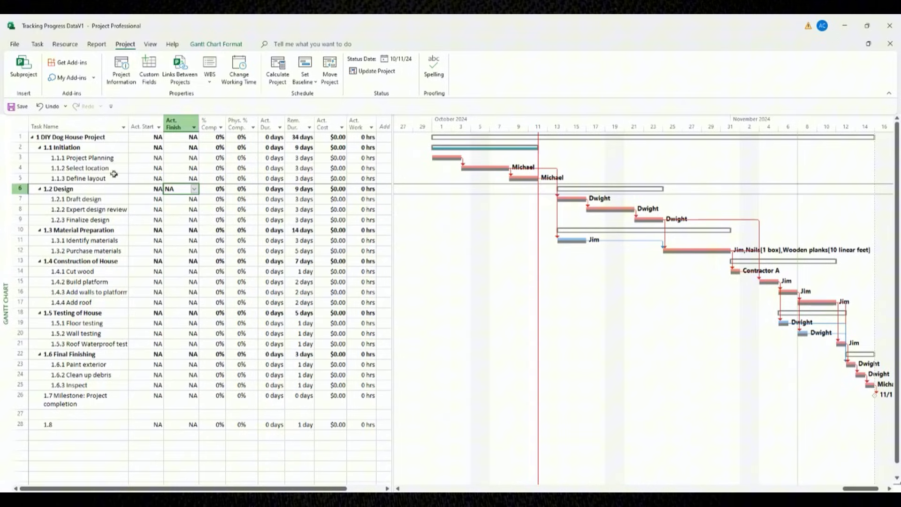
left_click(162, 210)
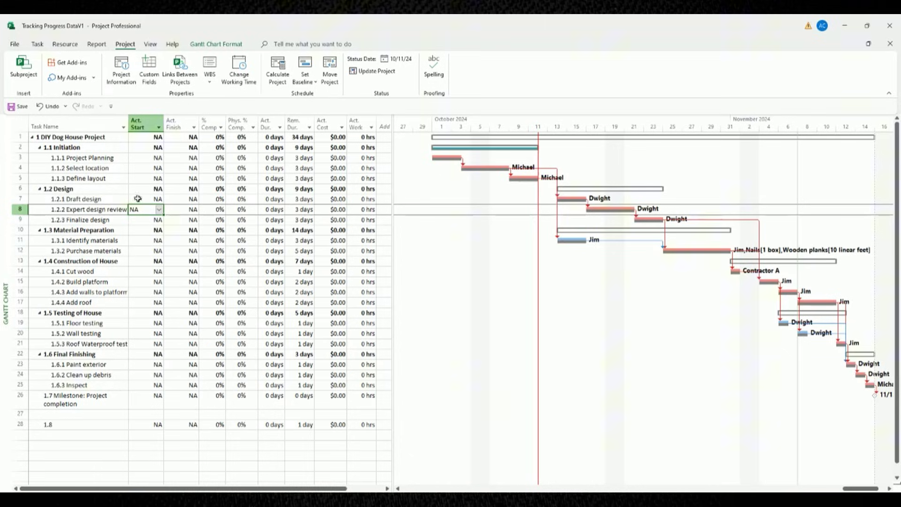
left_click(93, 180)
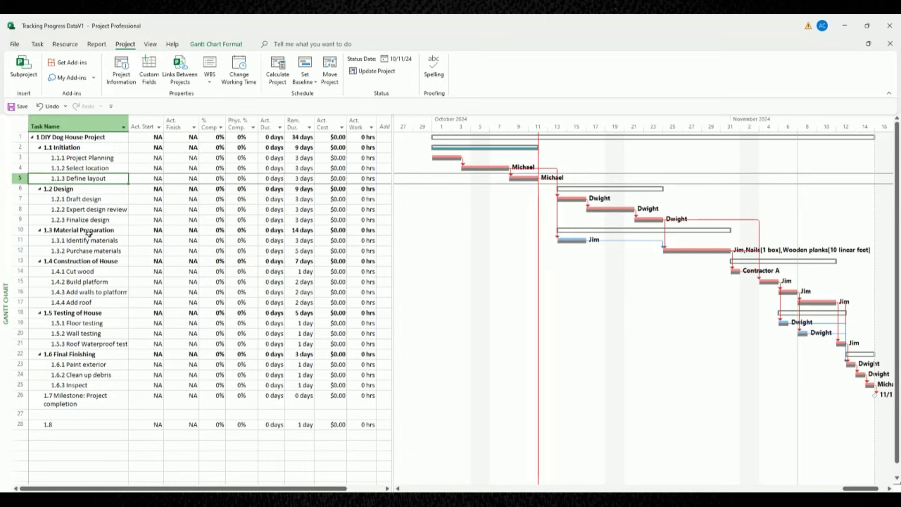
left_click(100, 273)
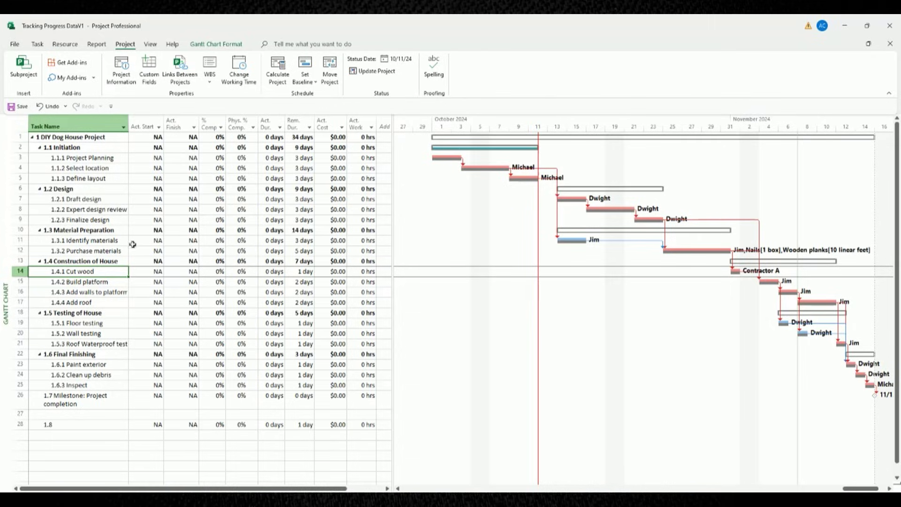
right_click(52, 124)
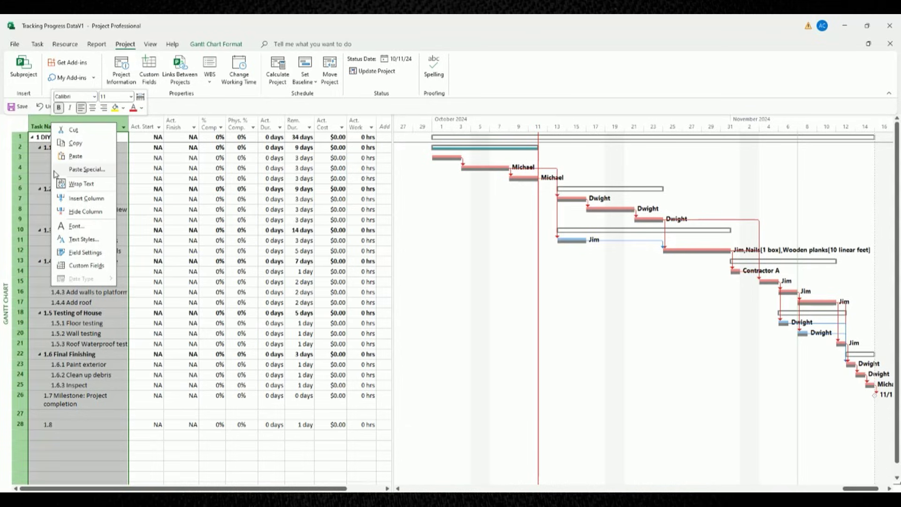
Step: Insert a narrow Indicators column before Task Name
left_click(86, 199)
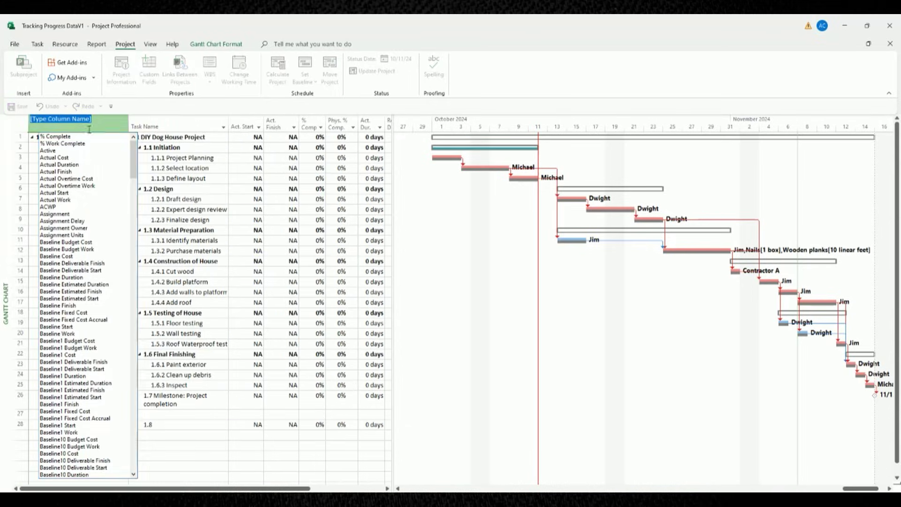
left_click_drag(134, 158, 144, 353)
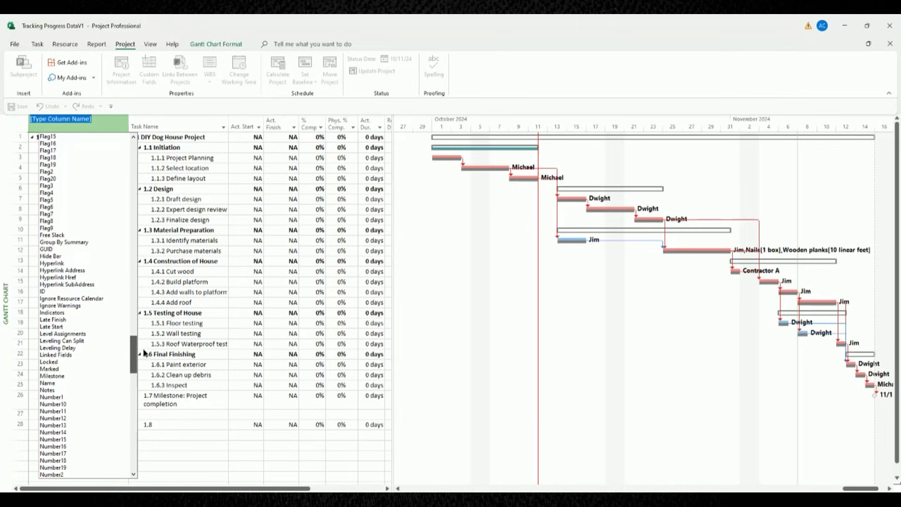
left_click(65, 312)
left_click_drag(127, 121, 47, 123)
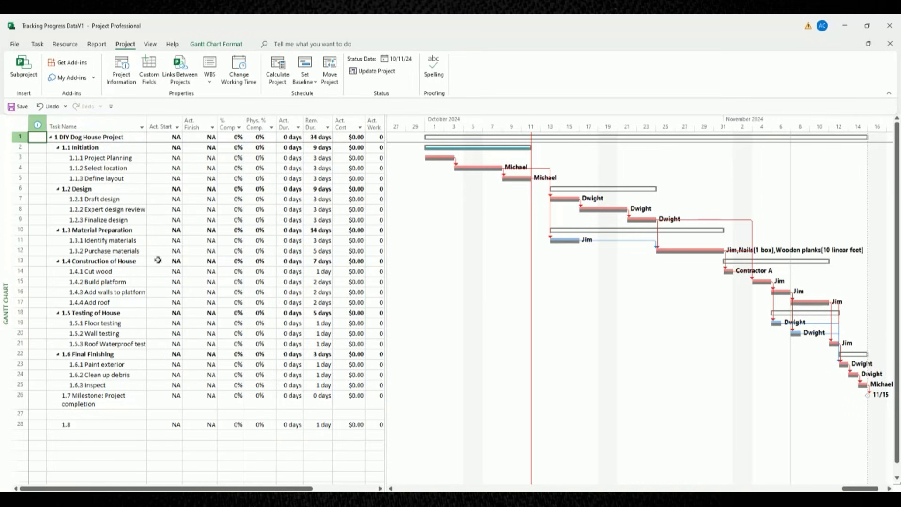
Step: Insert a new column before % Comp. in the tracking table
left_click(237, 241)
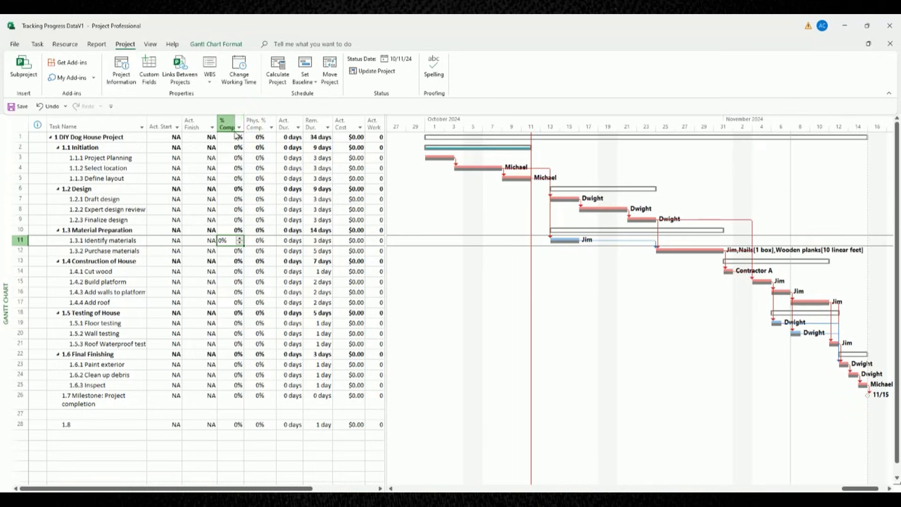
right_click(231, 122)
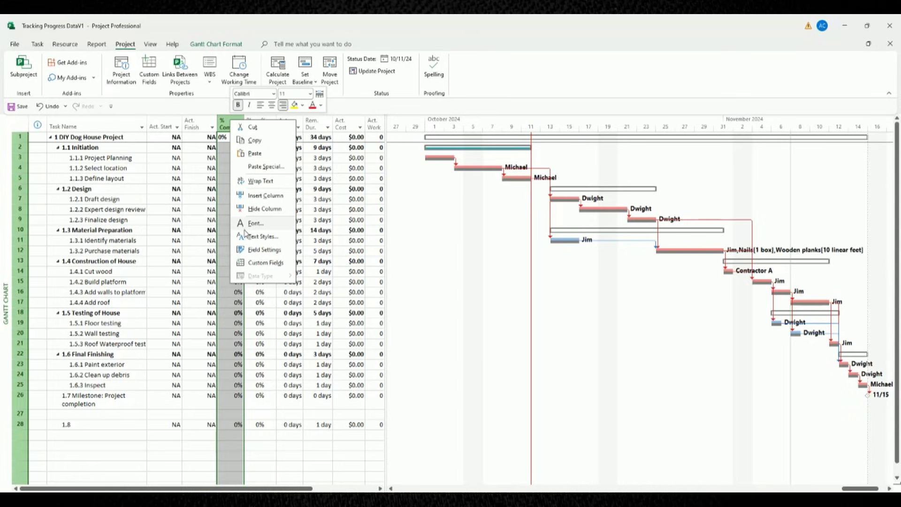
left_click(262, 197)
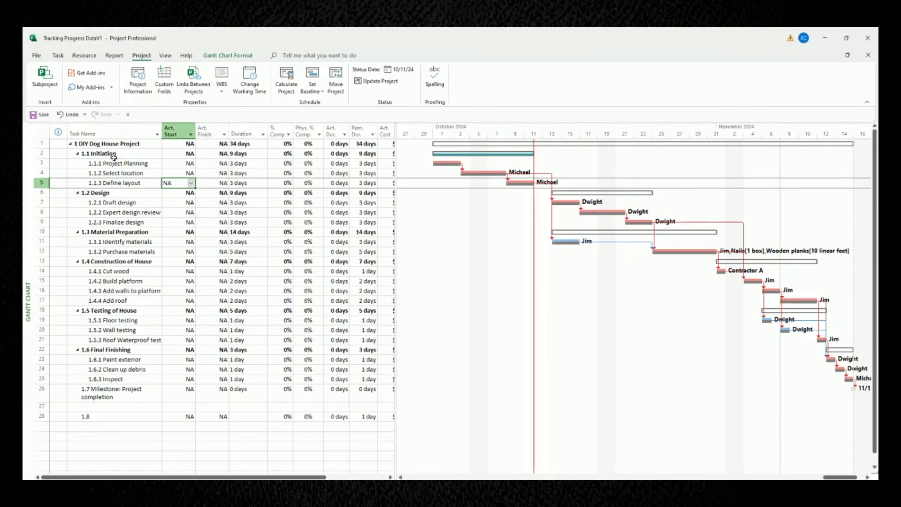
Step: Change 1.1.1 Project Planning's duration to 5d, extending the project to 36 days
left_click(41, 163)
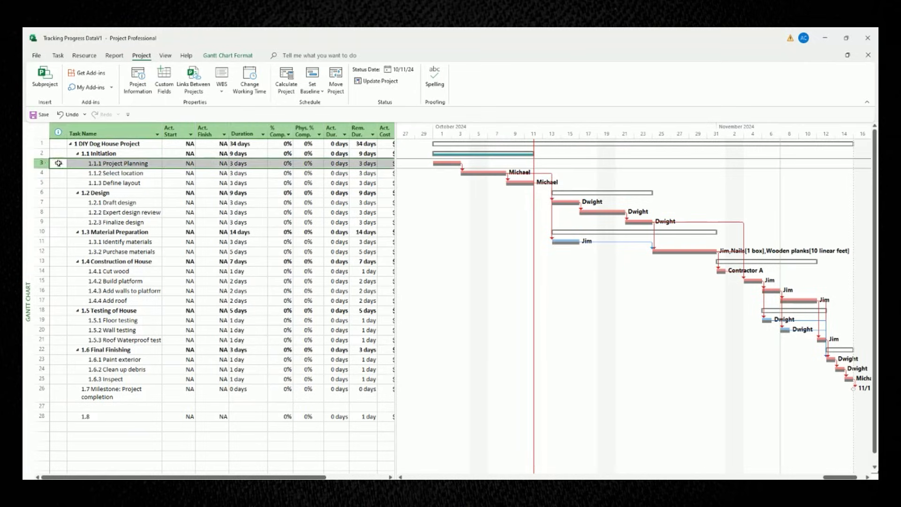
left_click(250, 163)
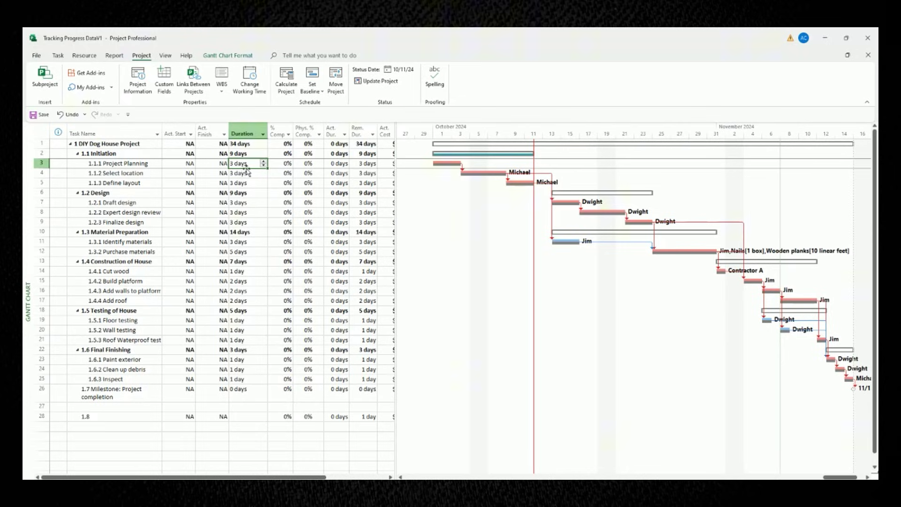
left_click(247, 182)
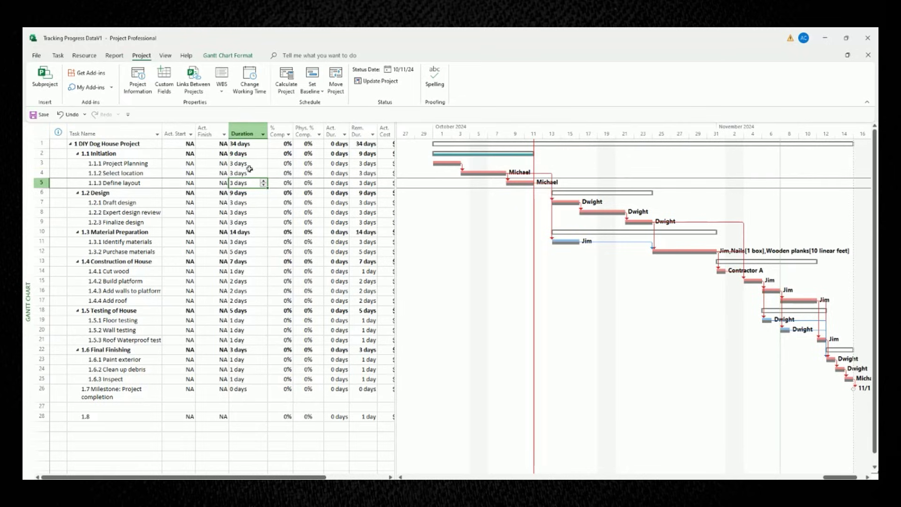
left_click(249, 163)
type("5d")
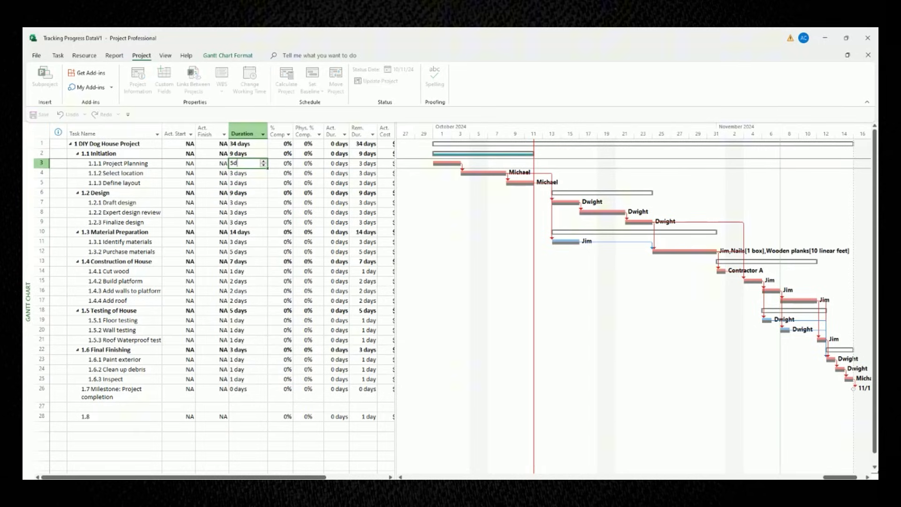
key("Return")
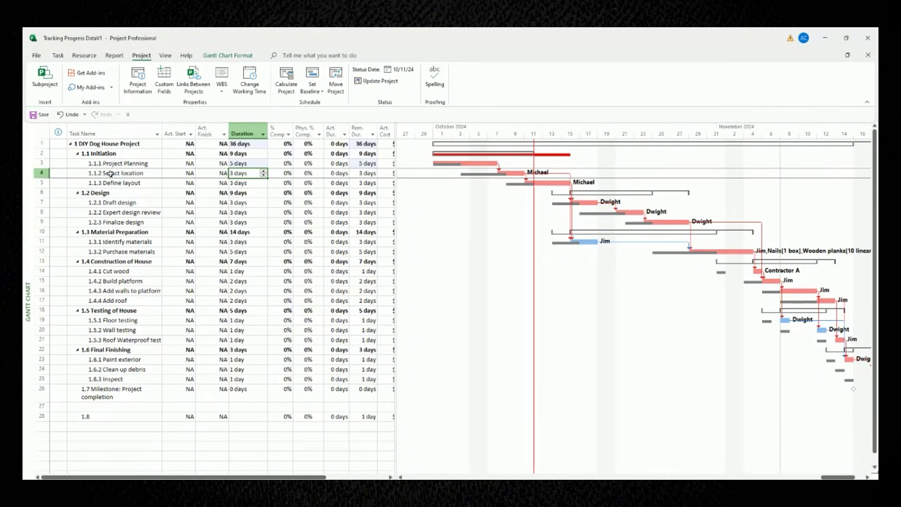
left_click(44, 163)
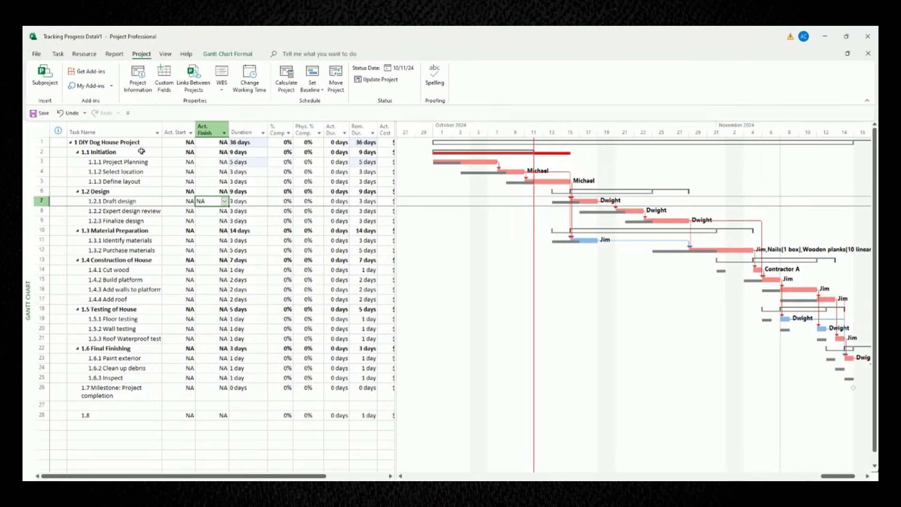
Step: Add the note '10/11/24 - Project planning delayed by 2 days' about confirming scope to Project Planning
left_click(123, 162)
double_click(123, 162)
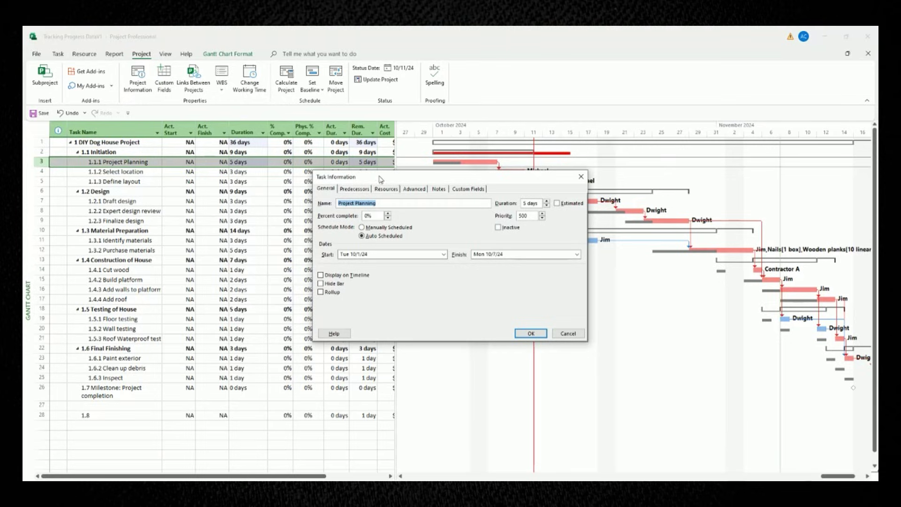
left_click(439, 189)
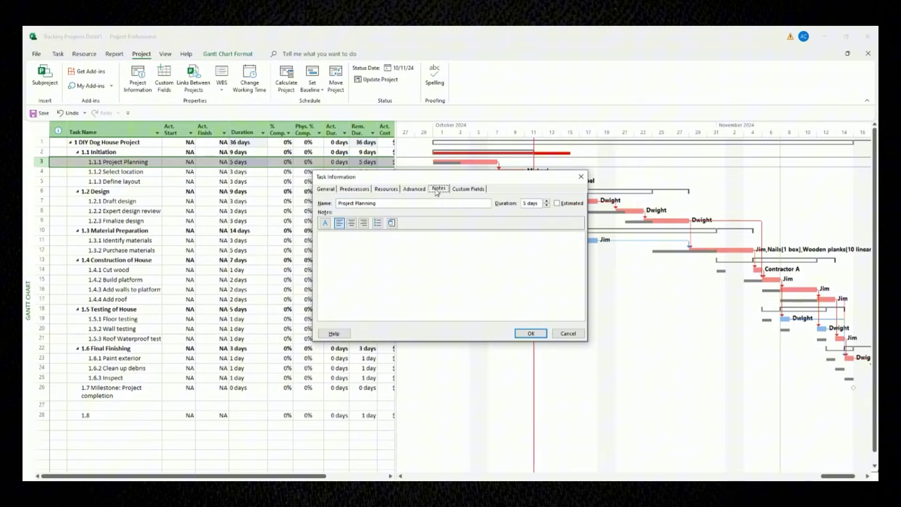
left_click(366, 245)
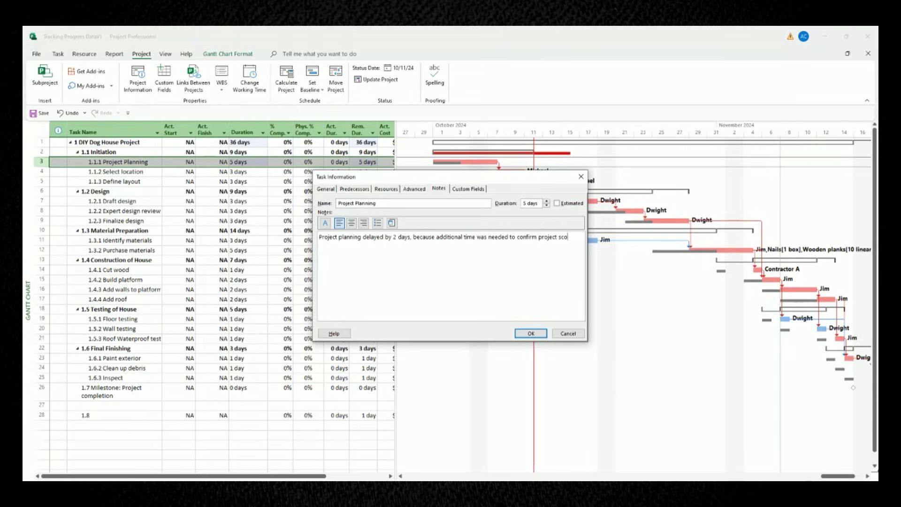
key("BackSpace")
type(", with")
type("10/11/24")
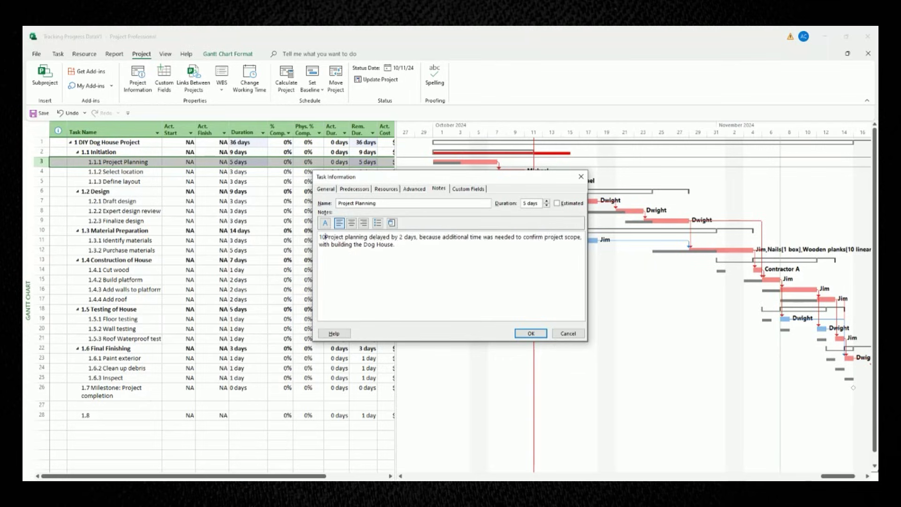
type(" -")
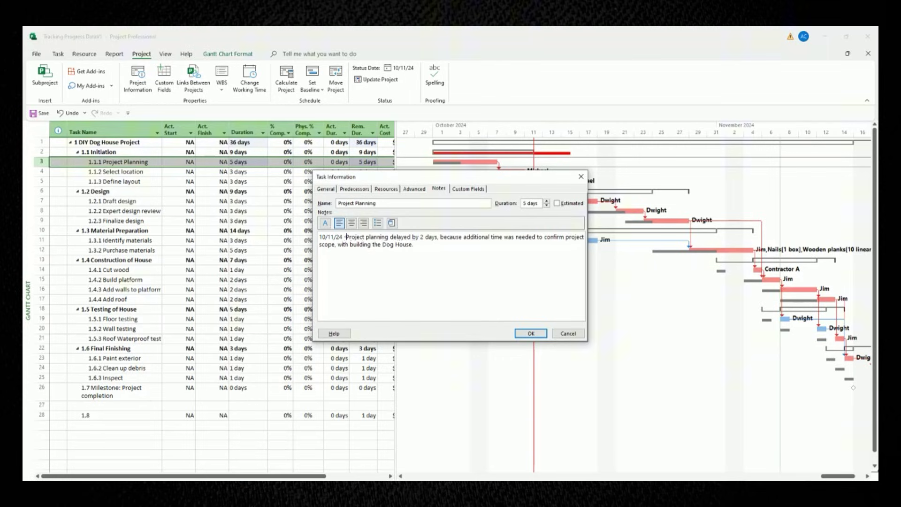
left_click(529, 333)
Step: Reopen Project Planning's task details to check the saved note
left_click(126, 201)
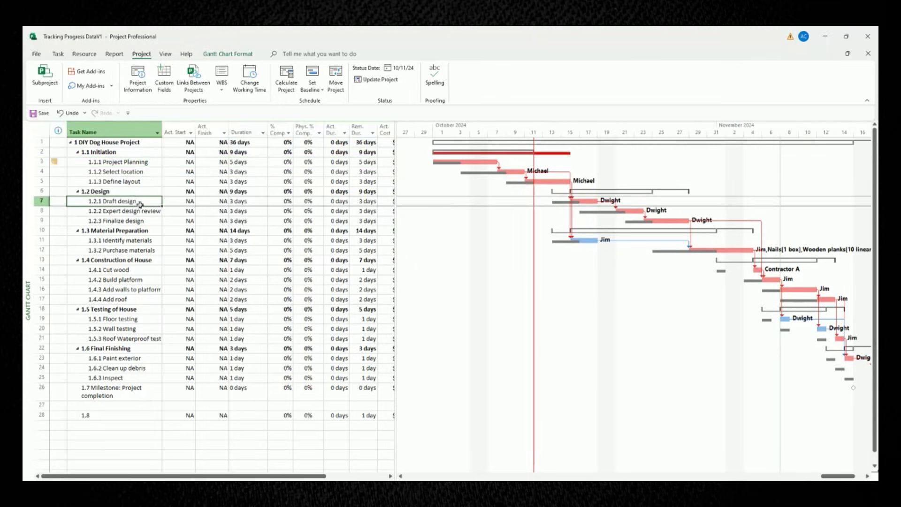
mouse_move(64, 164)
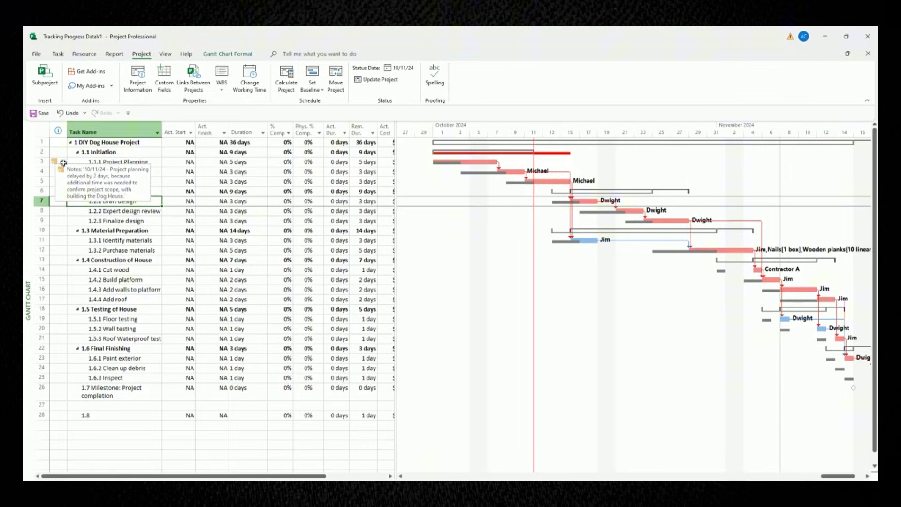
double_click(55, 161)
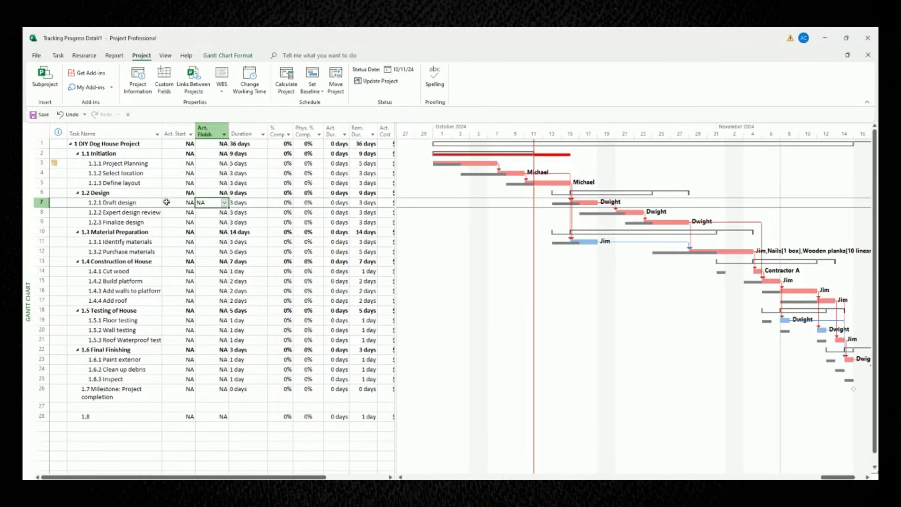
Step: Mark 1.1.1 Project Planning as 100% complete
left_click(278, 131)
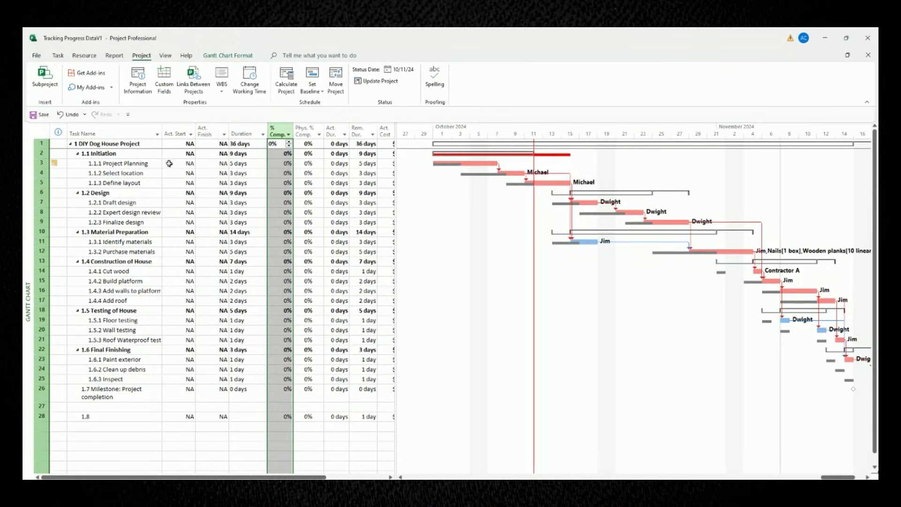
left_click(126, 165)
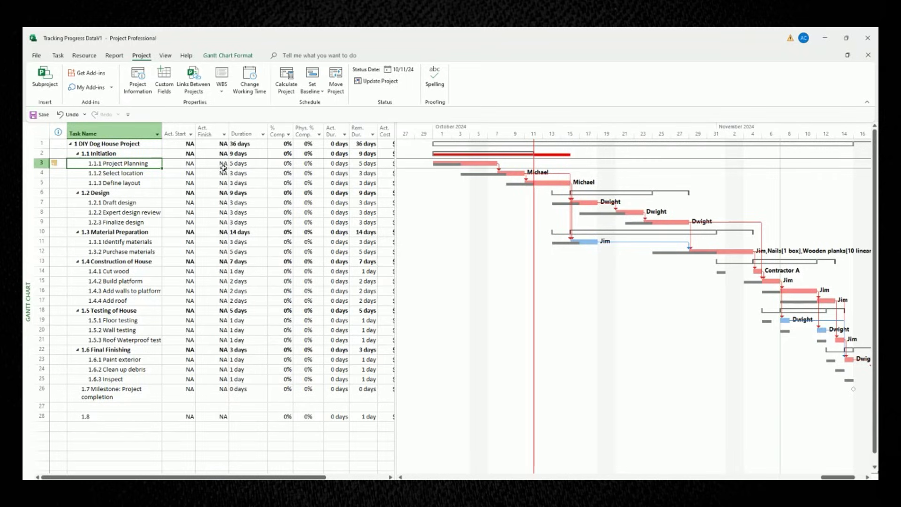
left_click(280, 164)
type("10")
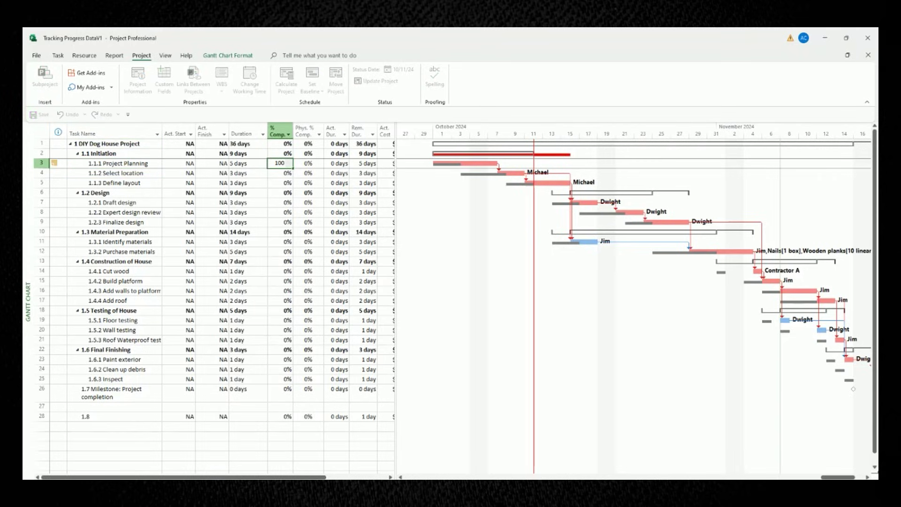
type("0")
key("Return")
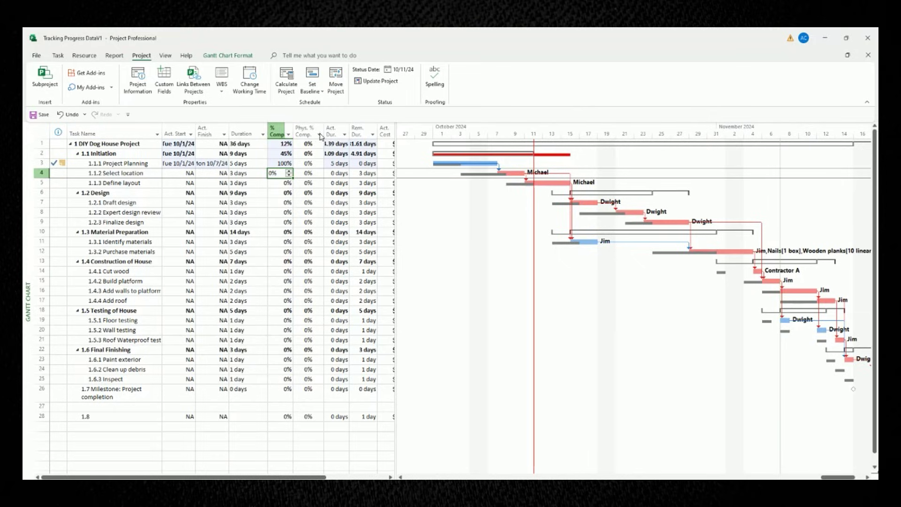
Step: Widen the Act. Start column so its dates are readable
left_click(191, 134)
key("Escape")
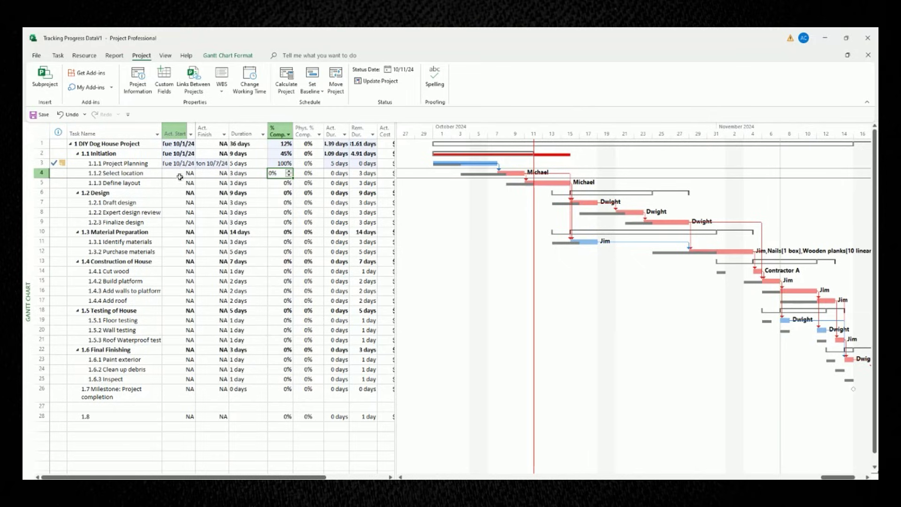
left_click(178, 172)
left_click_drag(196, 130, 241, 127)
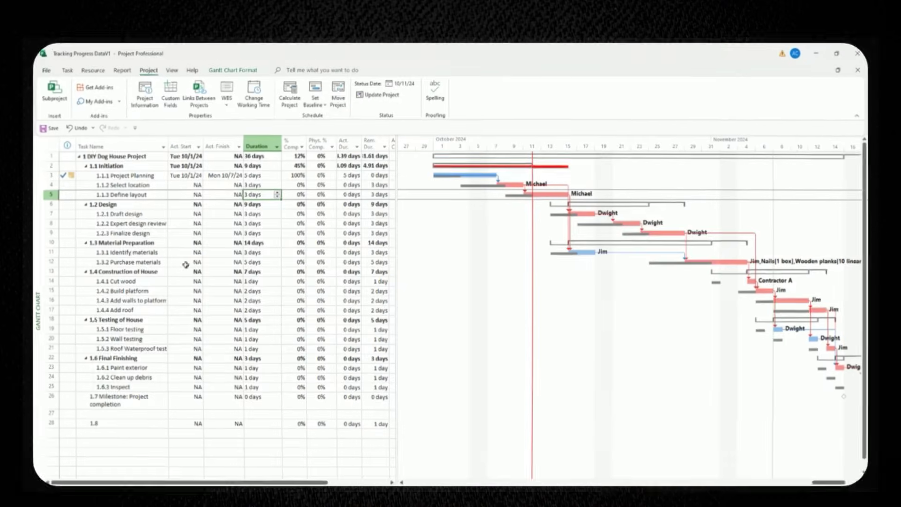
Step: Give 1.1.2 Select location a 1-day duration and mark it 100% complete on Tue 10/8/24
left_click(42, 184)
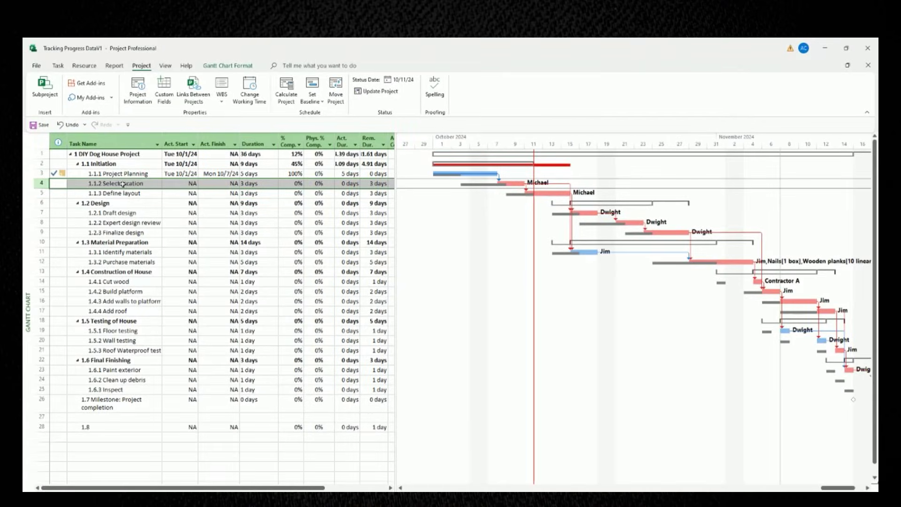
left_click(152, 203)
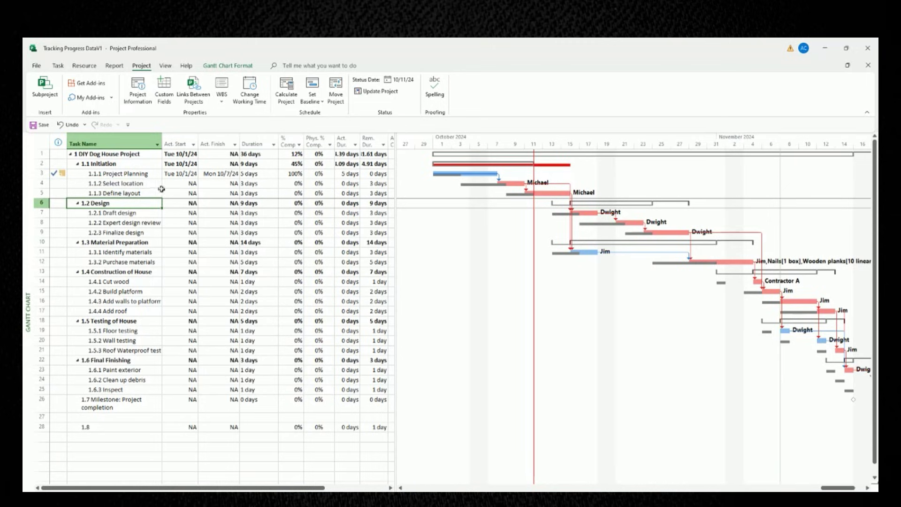
left_click(192, 184)
left_click(257, 184)
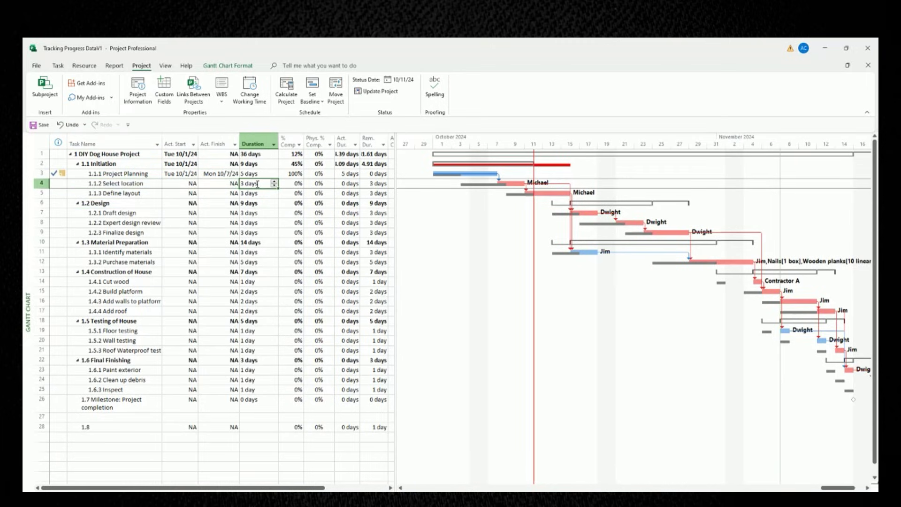
type("1d")
key("Return")
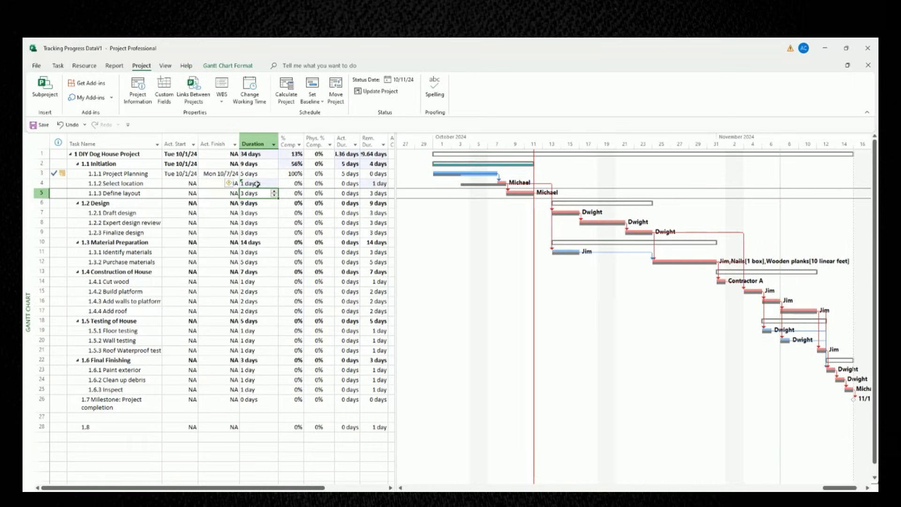
left_click(257, 184)
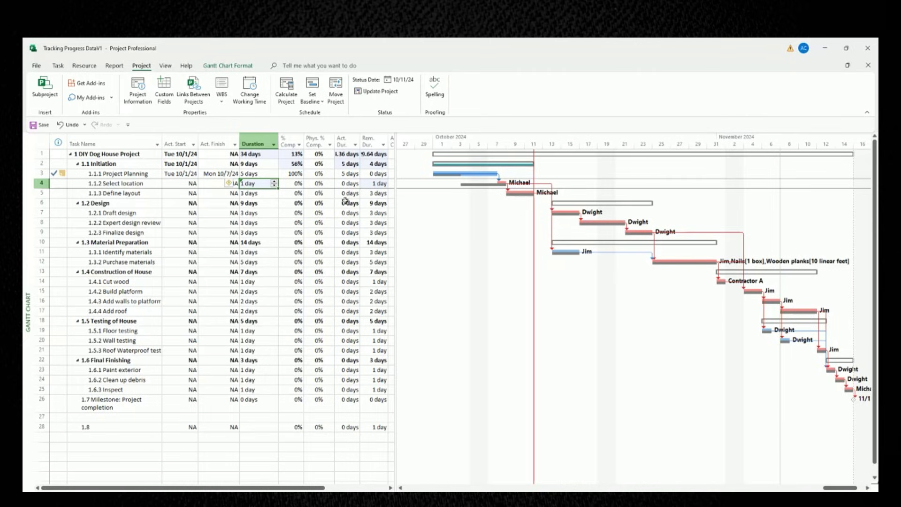
type("1")
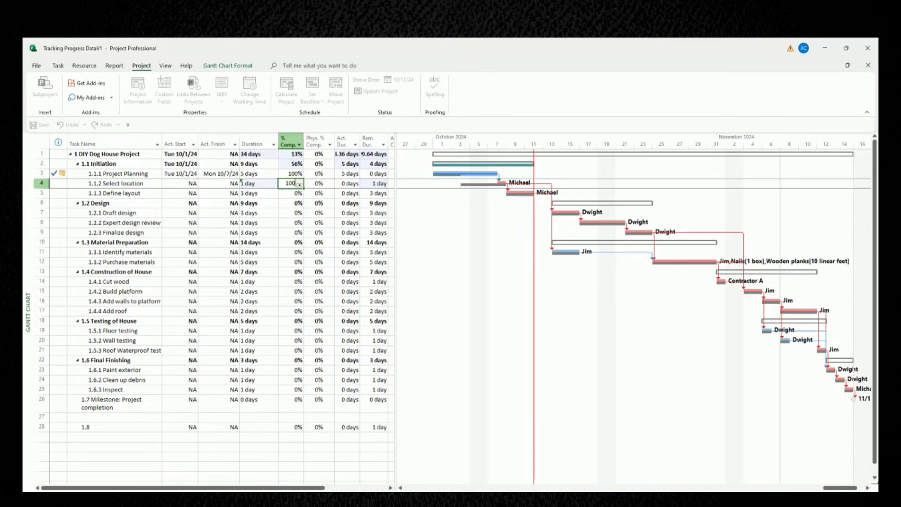
type("00")
key("Return")
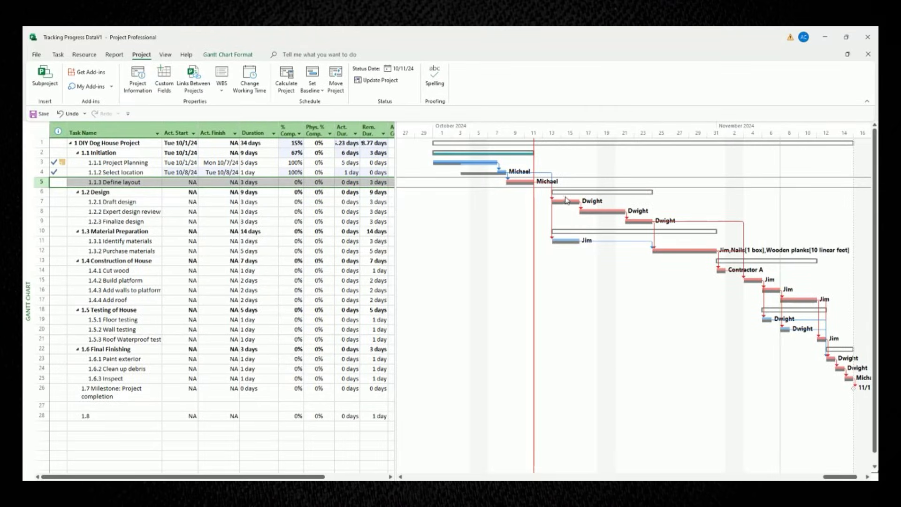
Step: Mark 1.1.3 Define layout on track so it completes Wed 10/9/24 to Fri 10/11/24
left_click(236, 186)
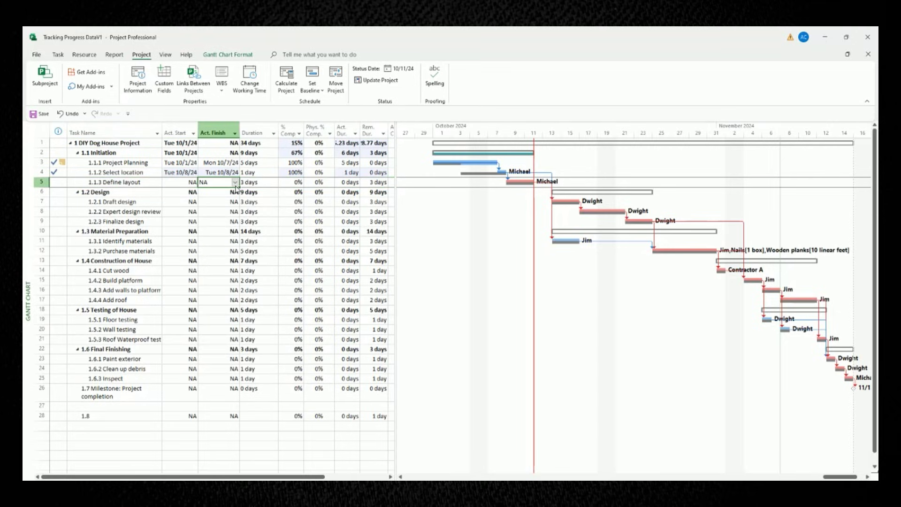
left_click(58, 55)
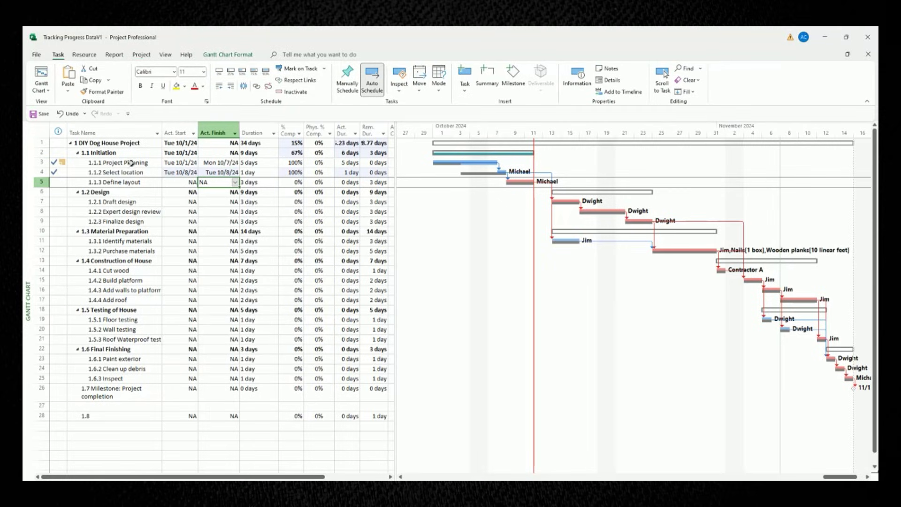
left_click(303, 69)
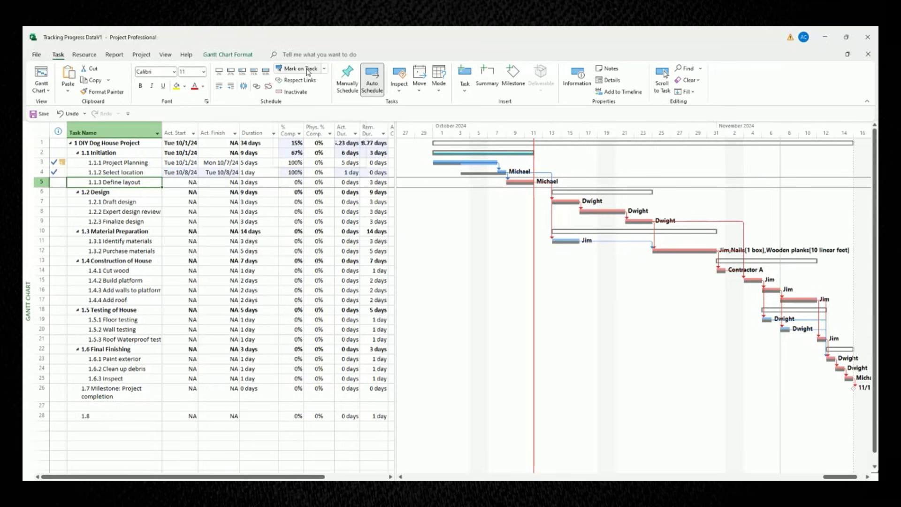
left_click(308, 70)
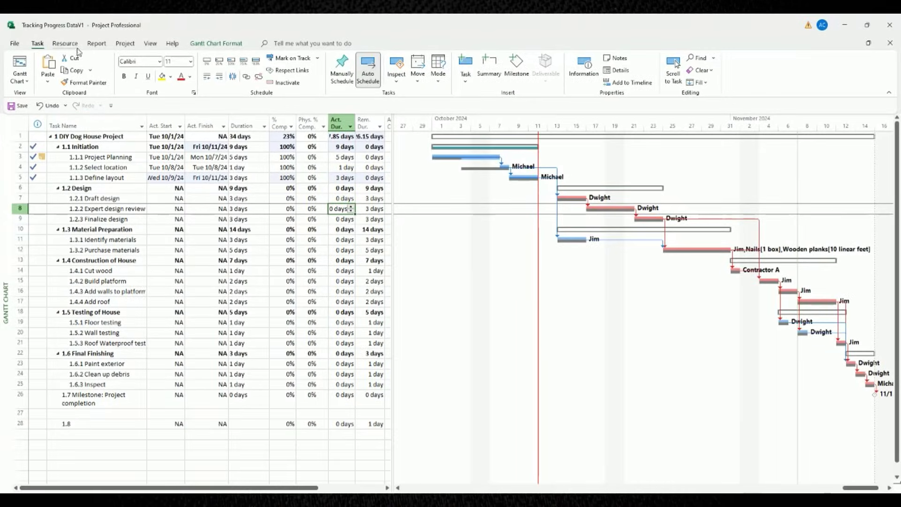
Step: Set the project status date to October 18, 2024 via the Project tab's Status Date
left_click(123, 45)
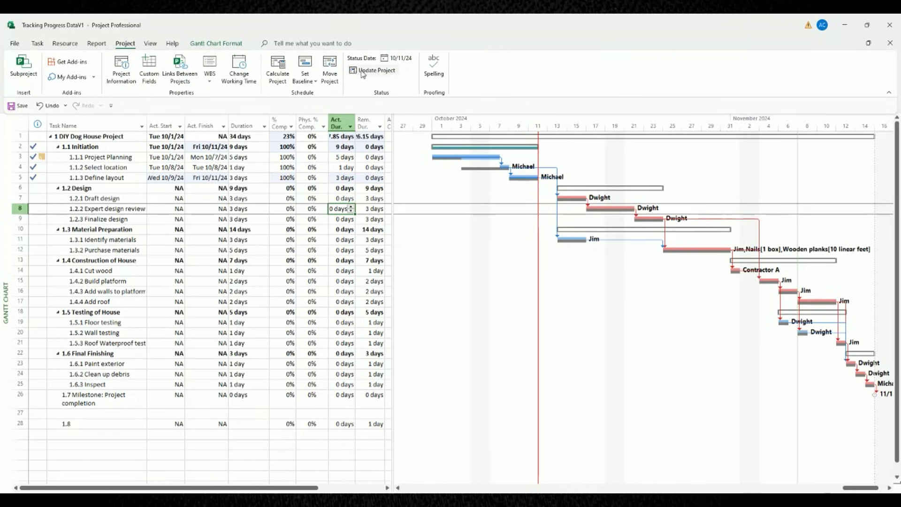
left_click(400, 60)
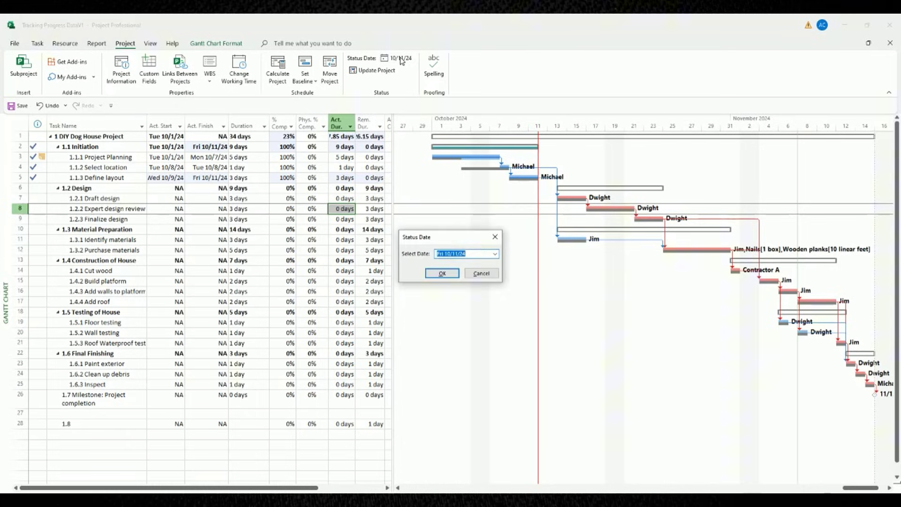
left_click(495, 254)
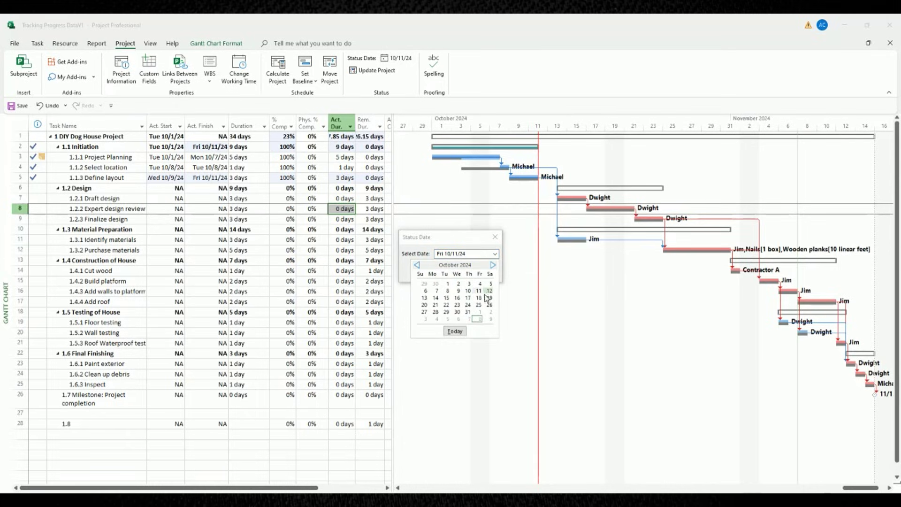
left_click(479, 298)
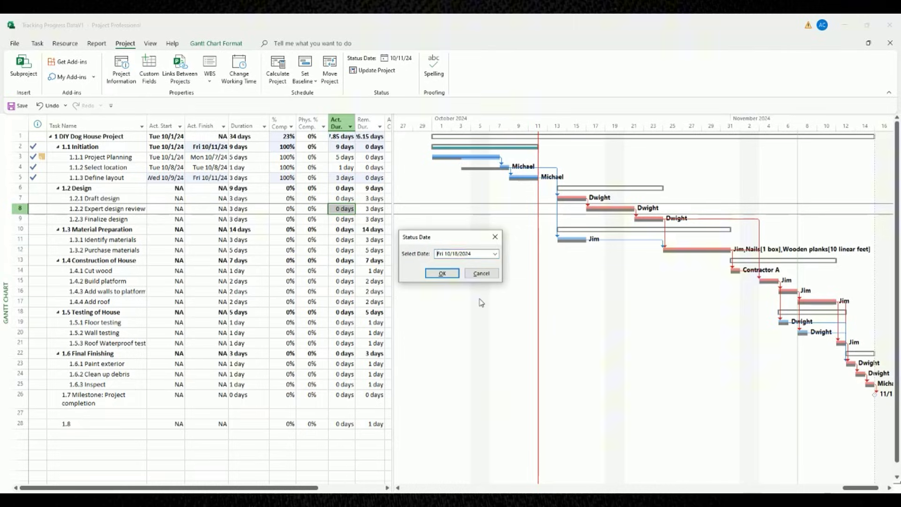
left_click(442, 274)
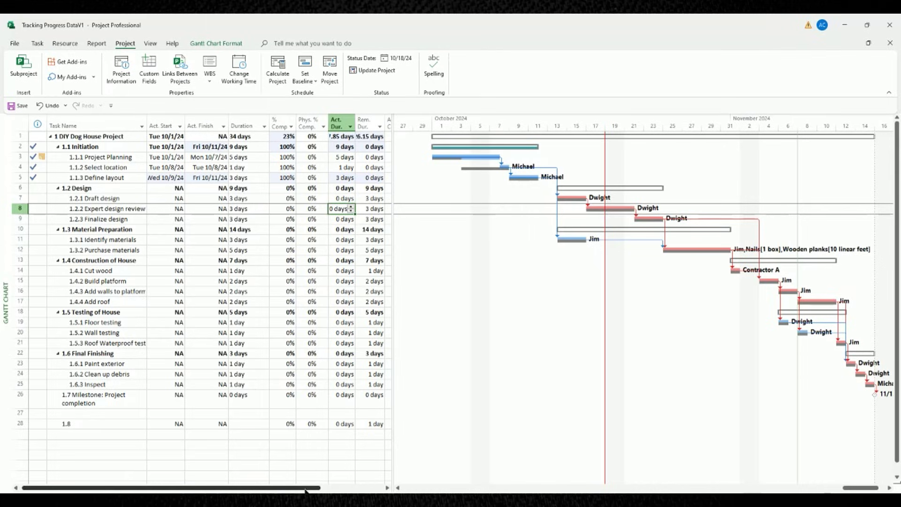
left_click_drag(305, 491, 265, 488)
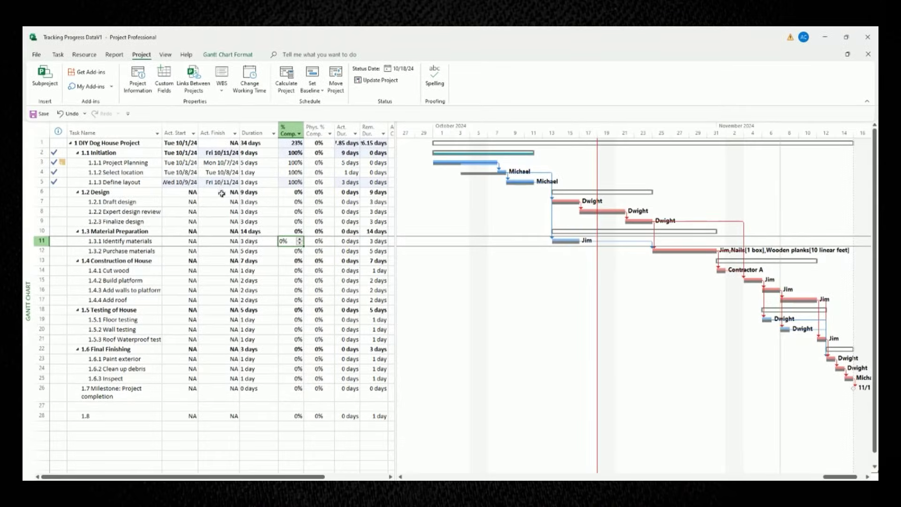
Step: Mark 1.2.1 Draft design as 100% complete
left_click(52, 202)
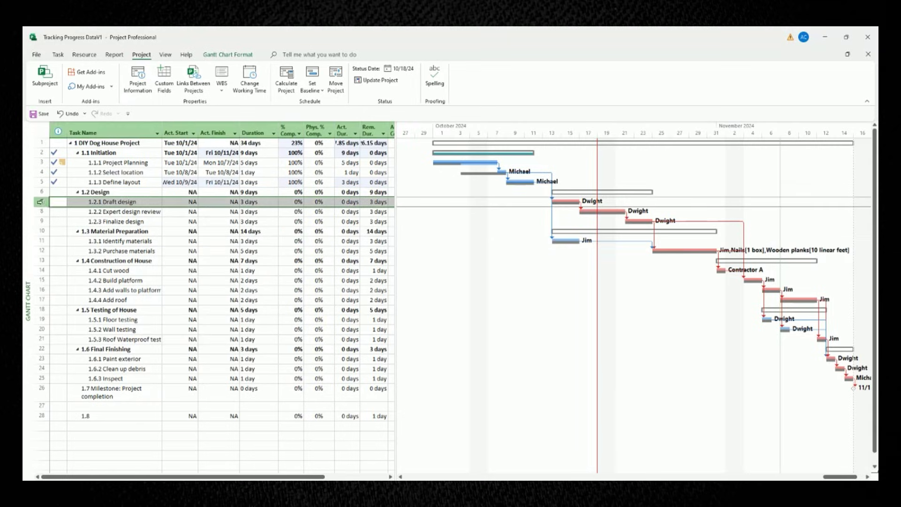
left_click(150, 212)
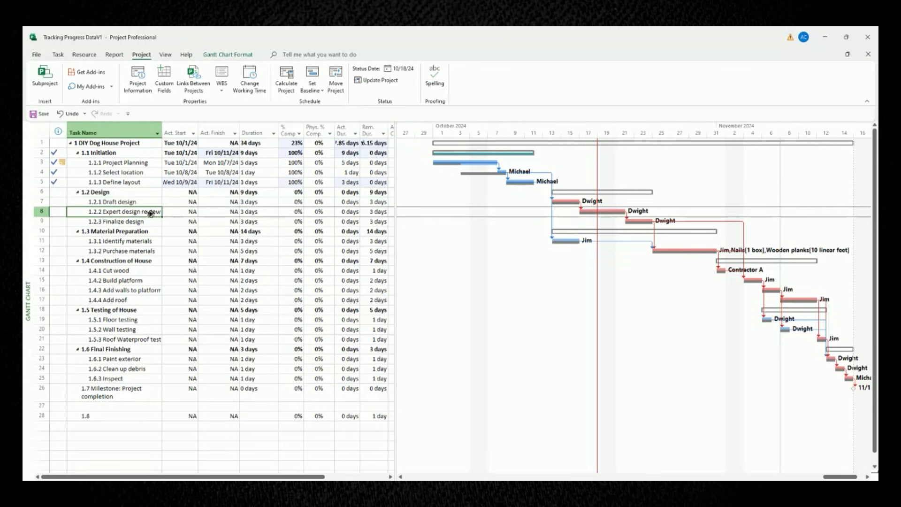
left_click(150, 202)
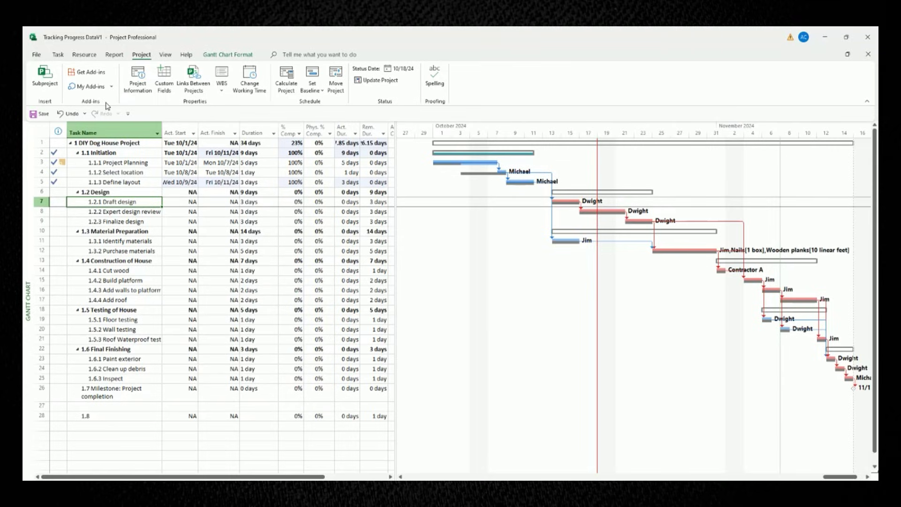
left_click(58, 55)
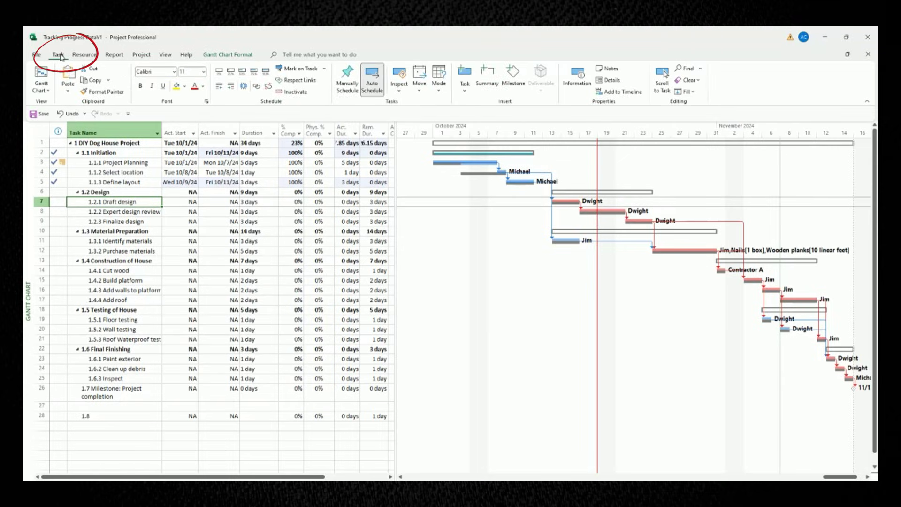
left_click(266, 73)
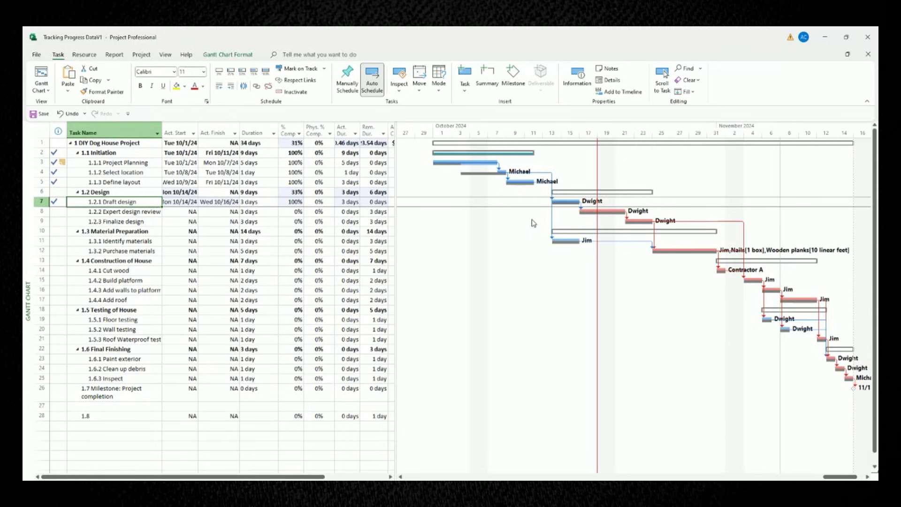
Step: Mark 1.2.2 Expert design review as 50% complete
left_click(572, 202)
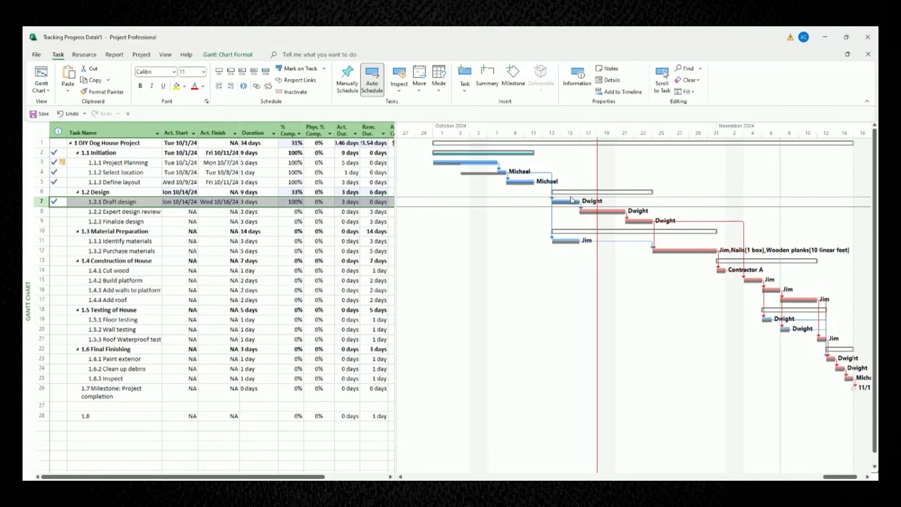
left_click(214, 222)
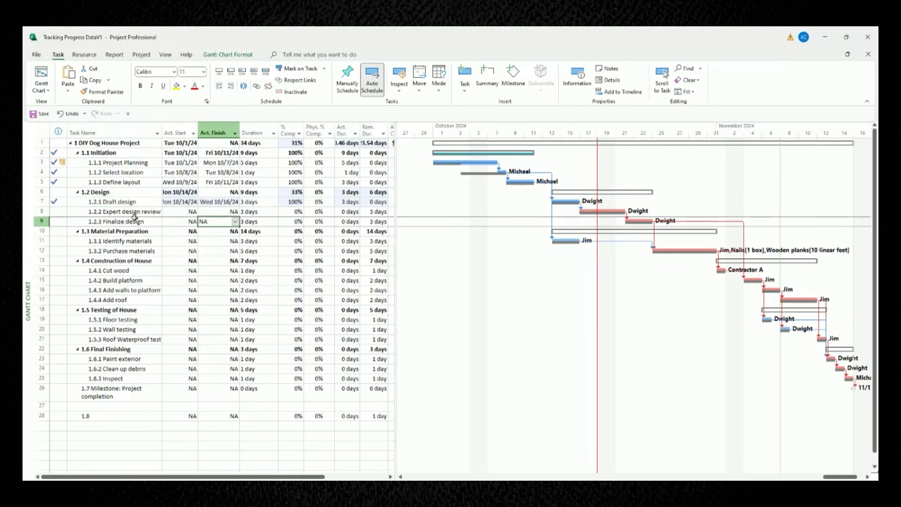
left_click(123, 212)
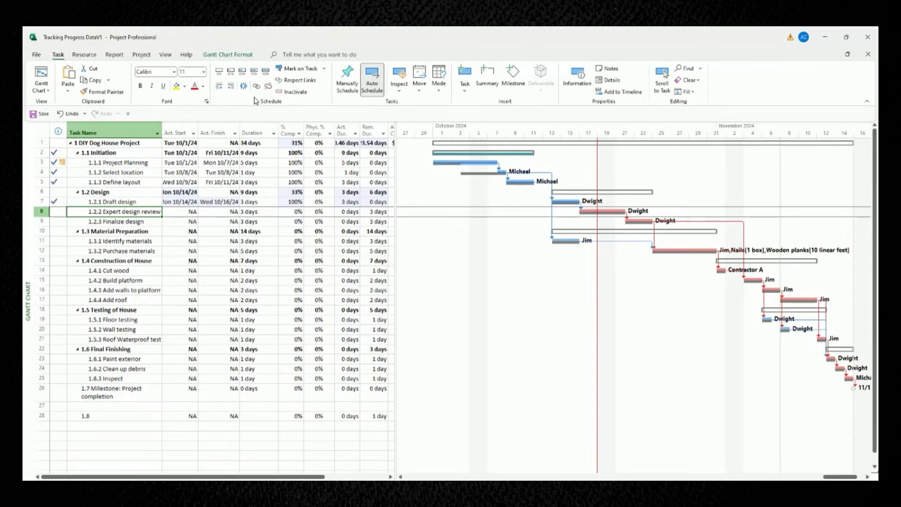
left_click(242, 73)
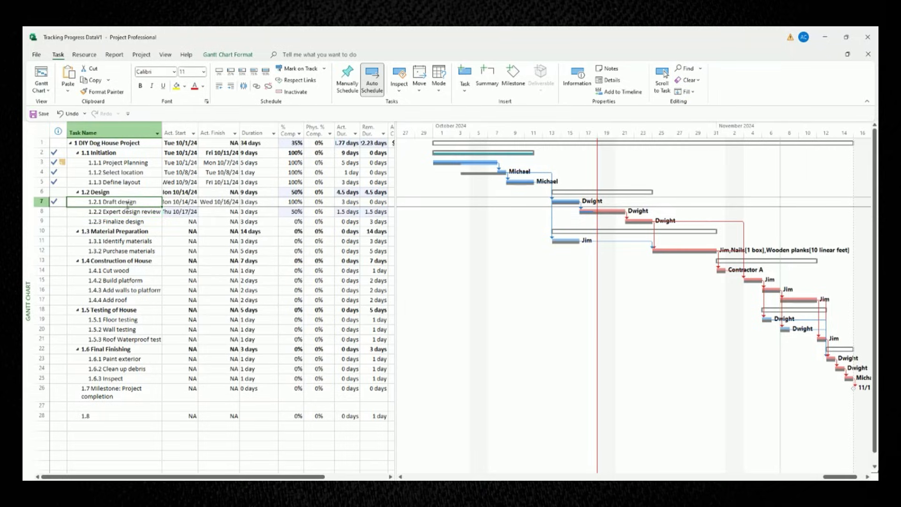
left_click(118, 222)
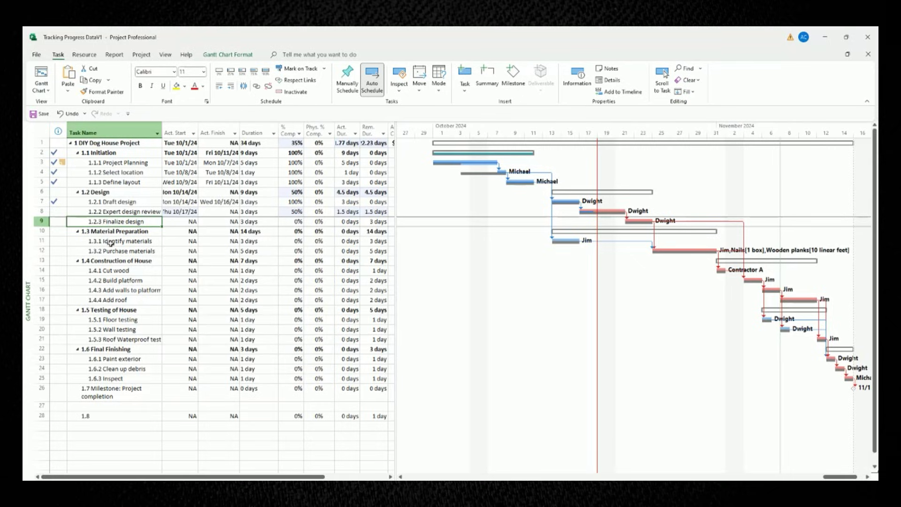
Step: Mark 1.3.1 Identify materials on track, 100% complete from Mon 10/14/24 to Wed 10/16/24
left_click_drag(111, 243, 322, 242)
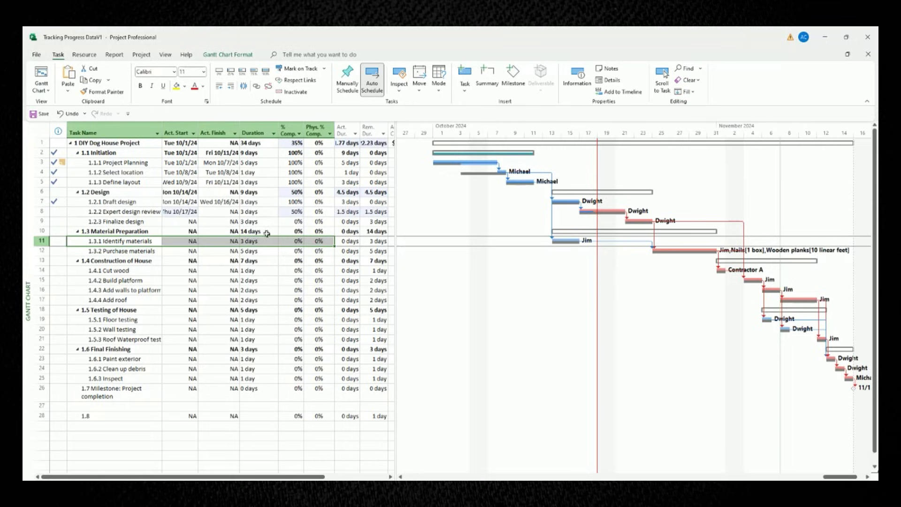
left_click(247, 230)
left_click(249, 242)
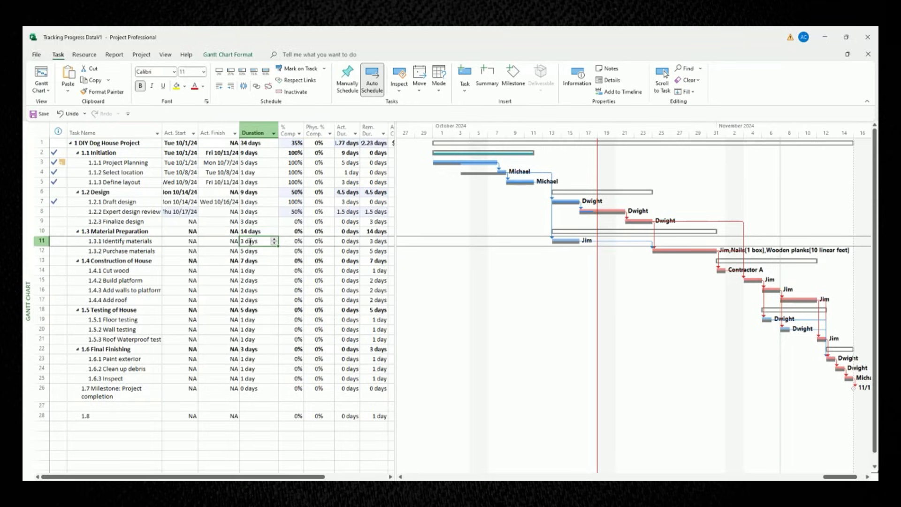
left_click(135, 241)
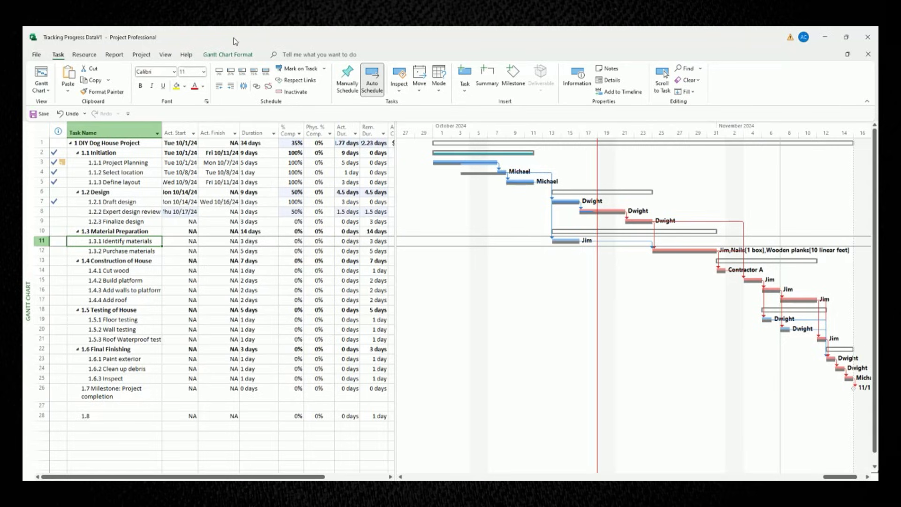
left_click(302, 70)
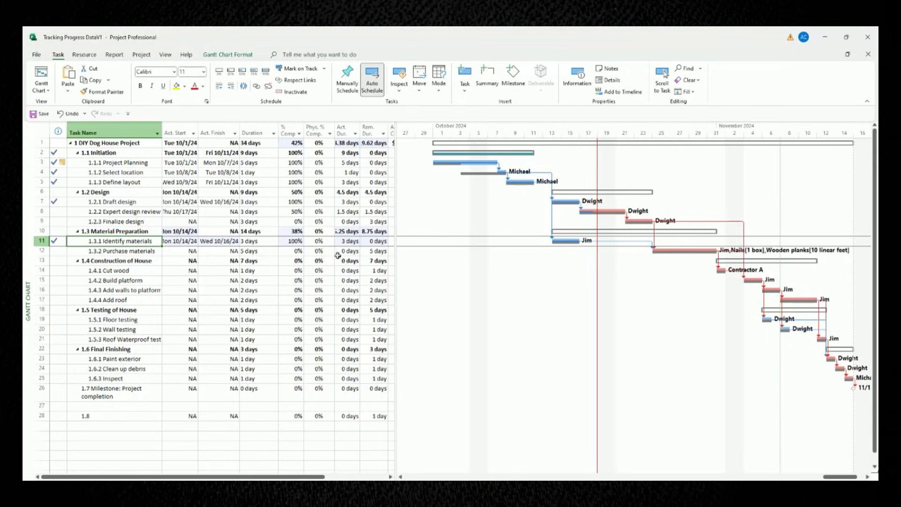
left_click(45, 240)
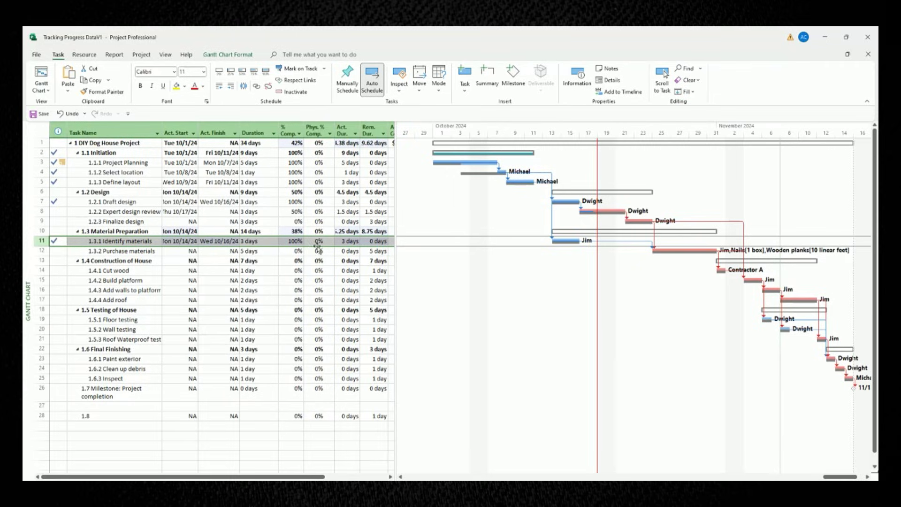
left_click(295, 241)
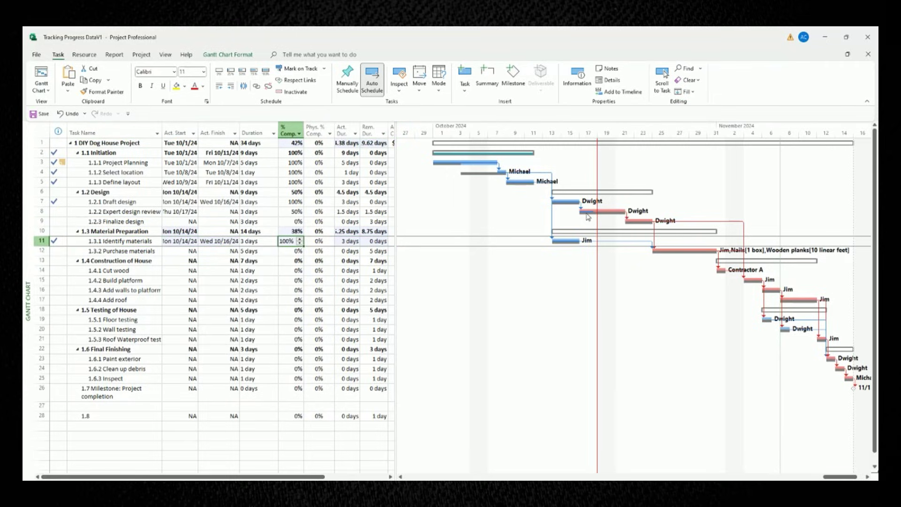